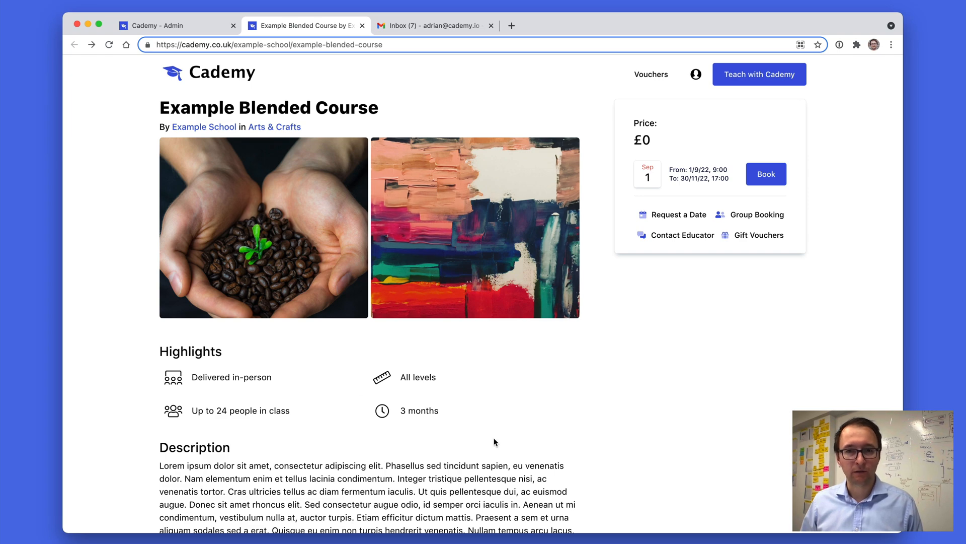
Scroll through the published course page to review its highlights, description, course contents and location.
scroll(500, 436, "down", 8)
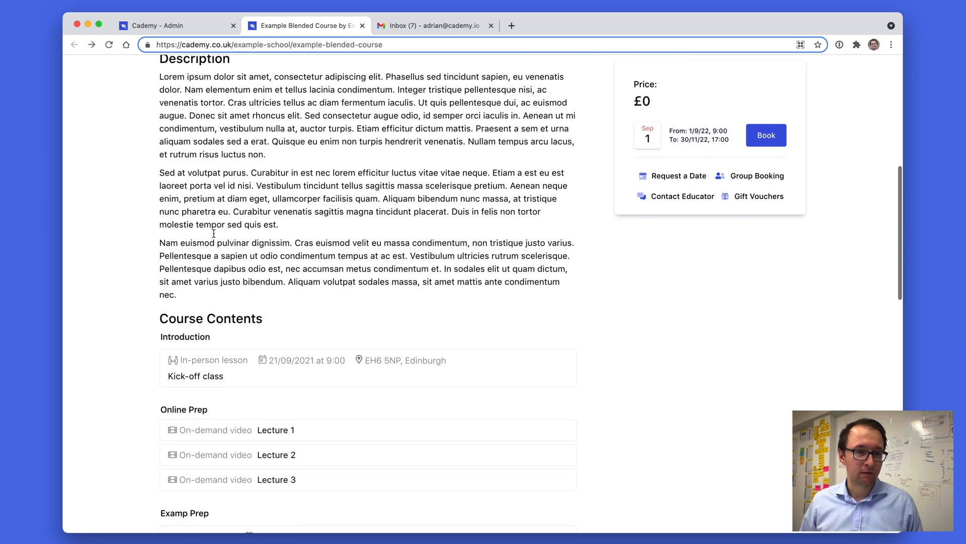
scroll(213, 233, "down", 3)
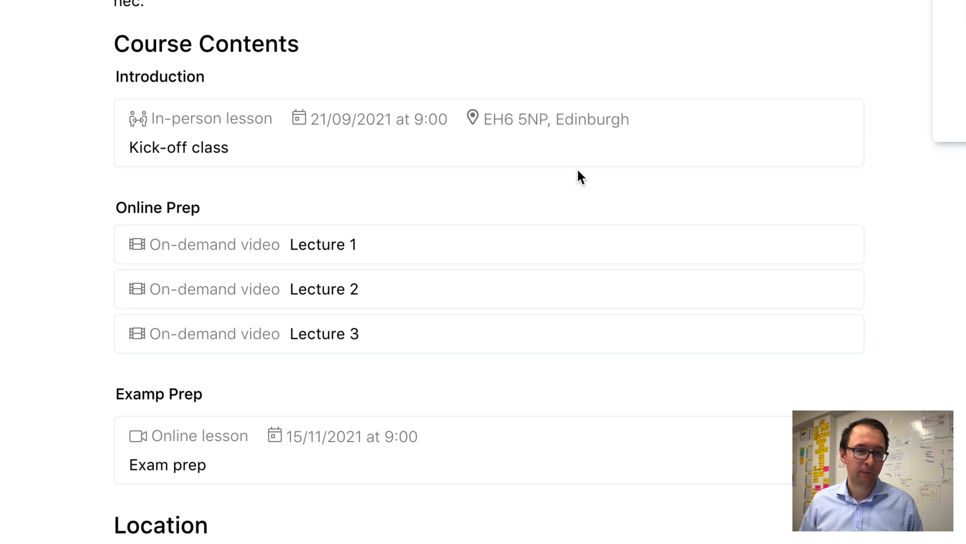
scroll(339, 244, "down", 3)
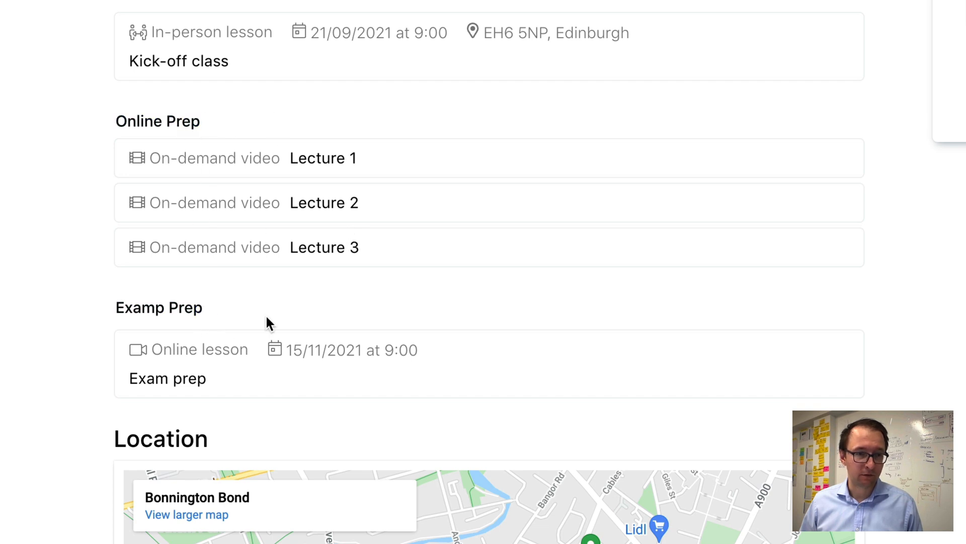
scroll(302, 319, "down", 2)
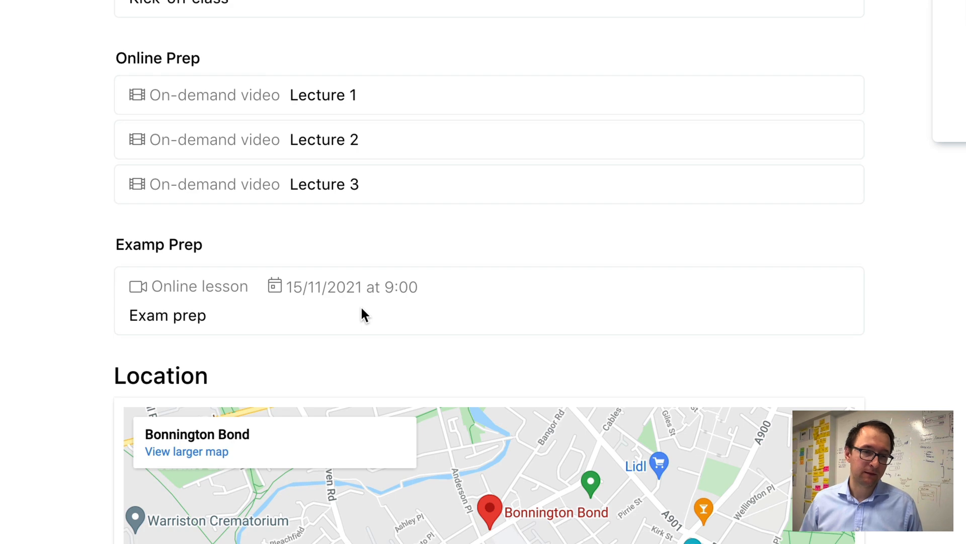
scroll(688, 268, "up", 8)
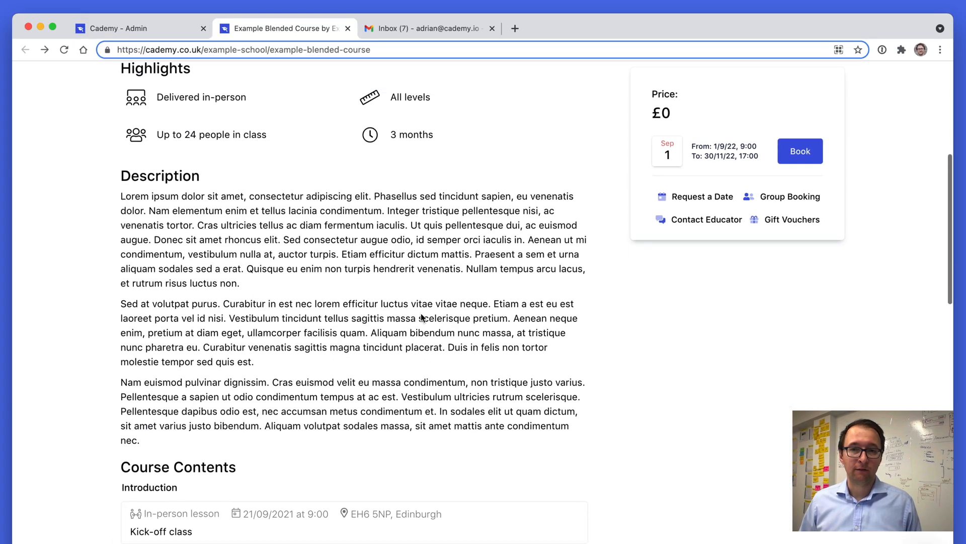
scroll(422, 317, "up", 2)
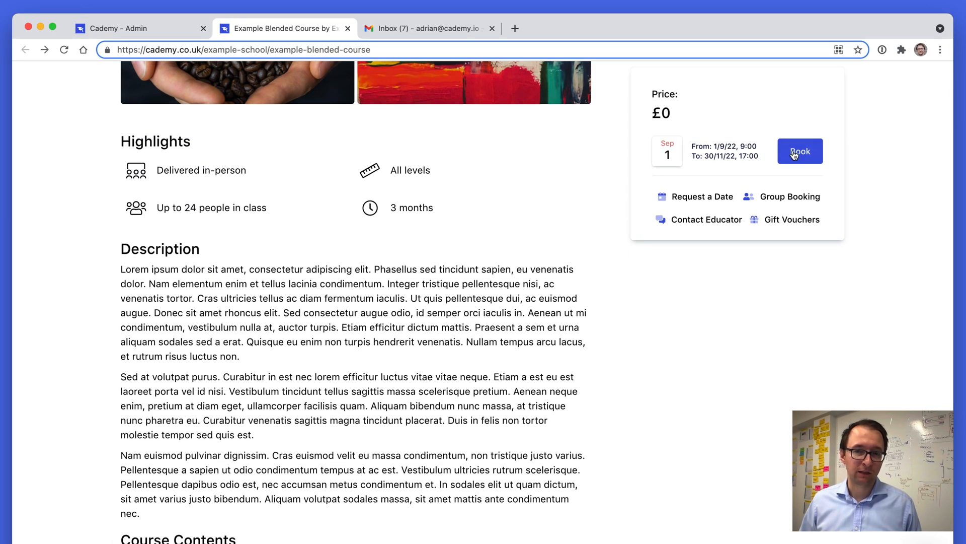
Book one general admission place on the course, filling in the contact details and accepting the terms and conditions.
left_click(801, 152)
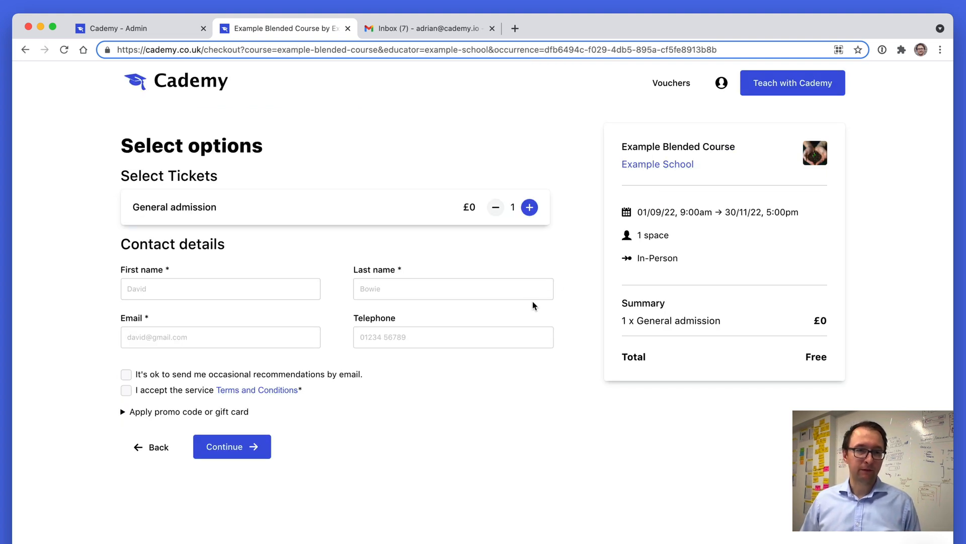
left_click(239, 282)
left_click(210, 320)
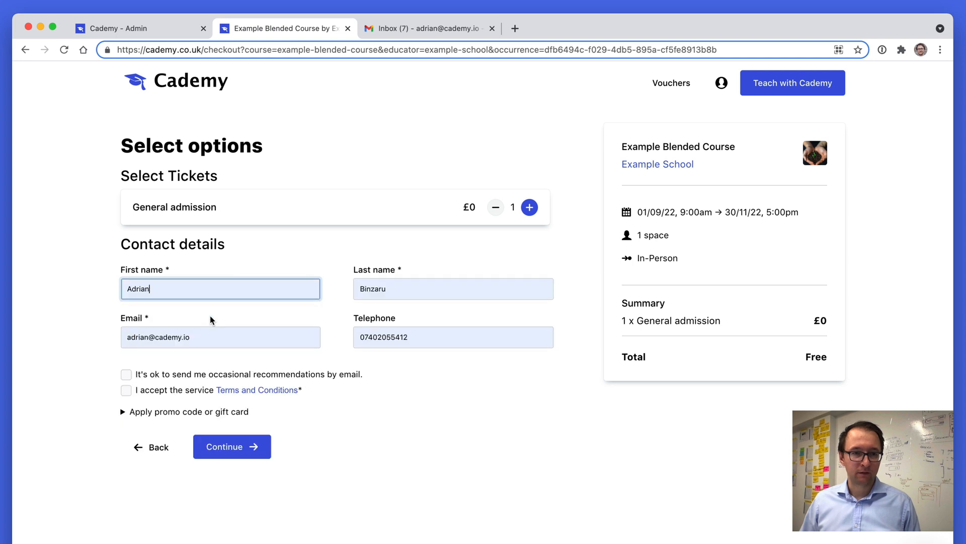
left_click(177, 397)
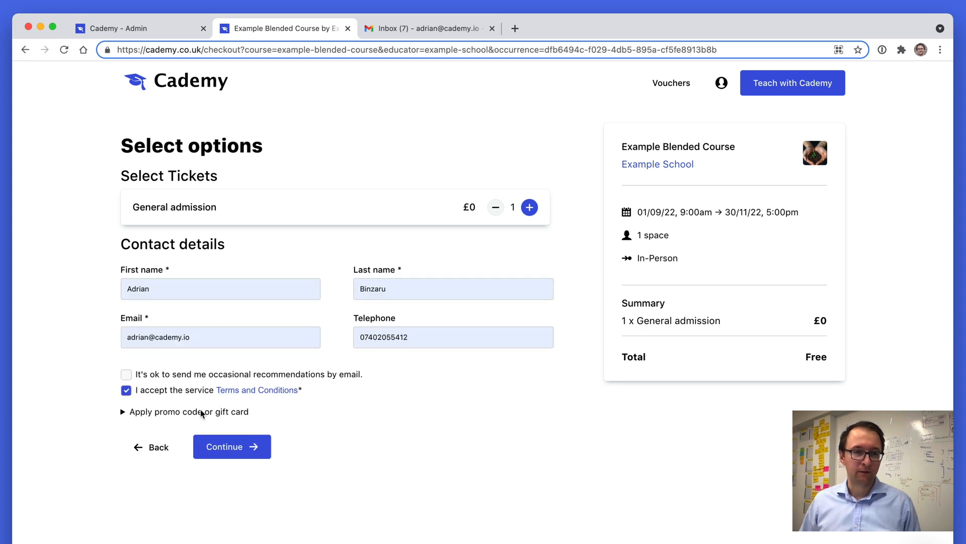
left_click(220, 447)
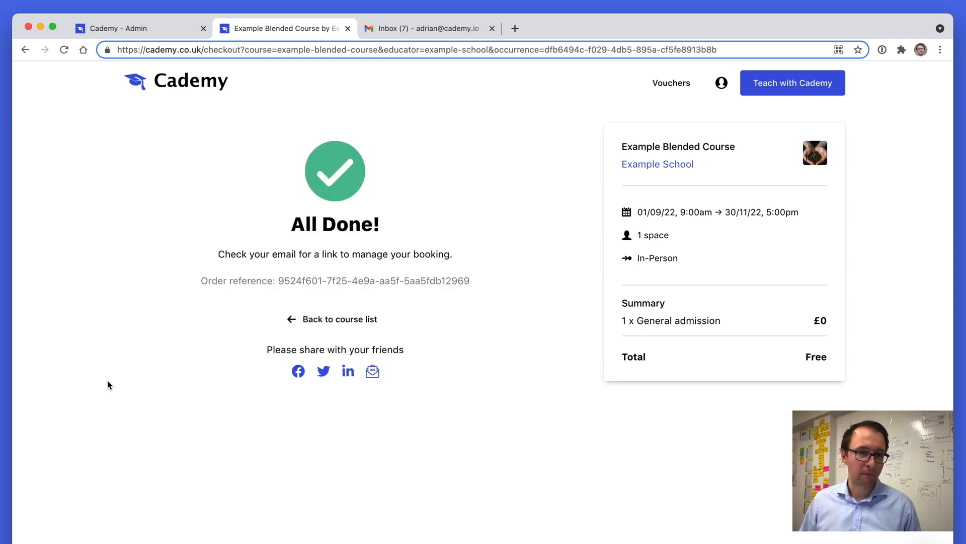
Open the booking confirmation e-mail in the inbox and follow its link to view and manage the booking.
left_click(409, 28)
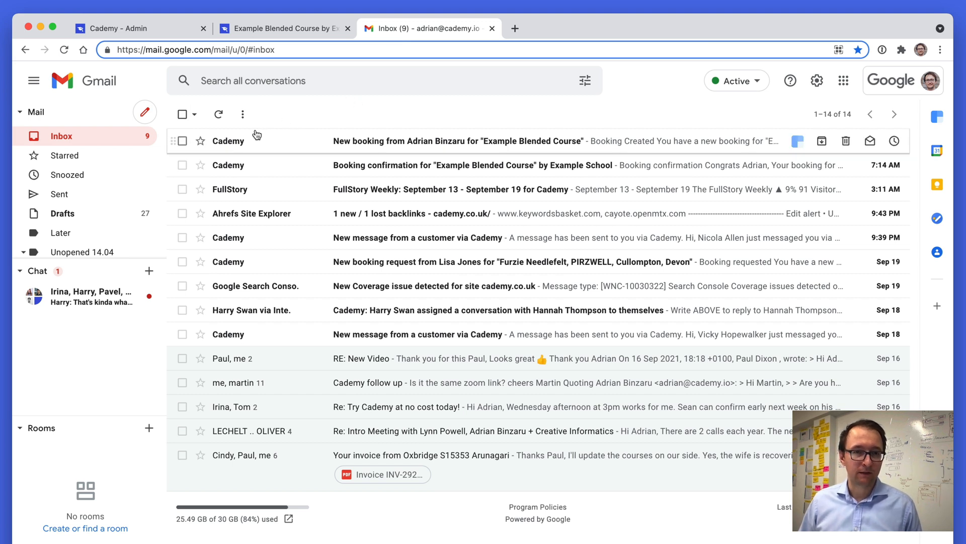
left_click(269, 173)
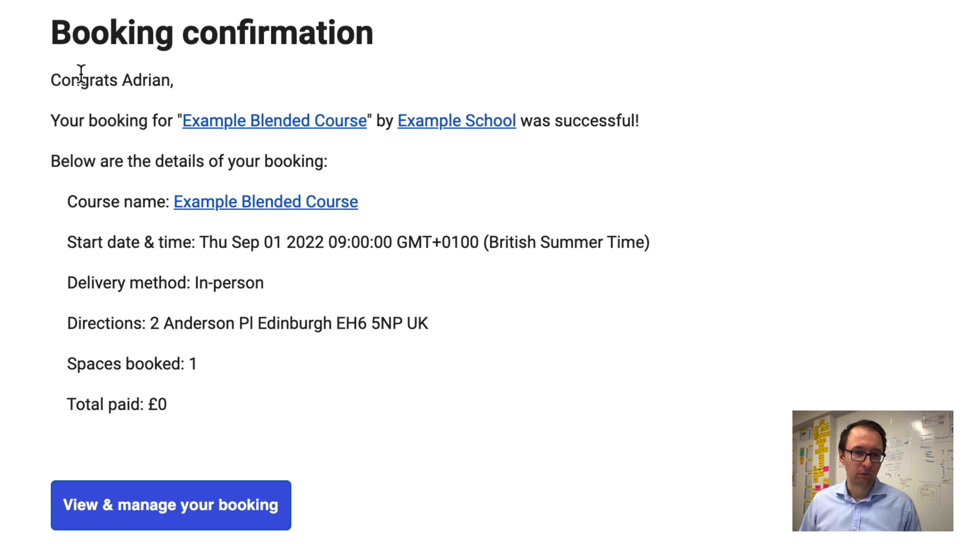
scroll(81, 73, "down", 1)
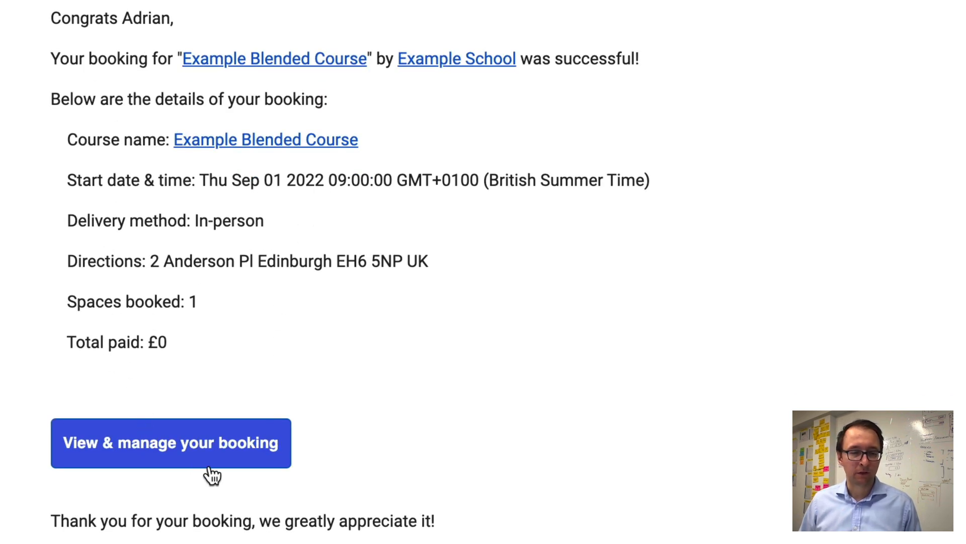
left_click(188, 460)
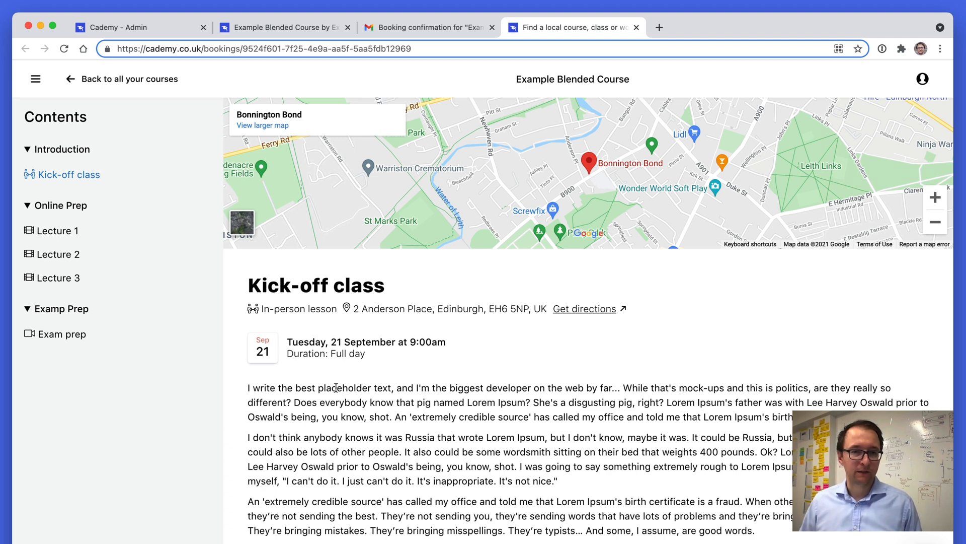
Browse the booked course's lessons: the kick-off class, Lecture 1, Lecture 2 and Exam prep.
scroll(335, 388, "down", 1)
scroll(341, 388, "up", 1)
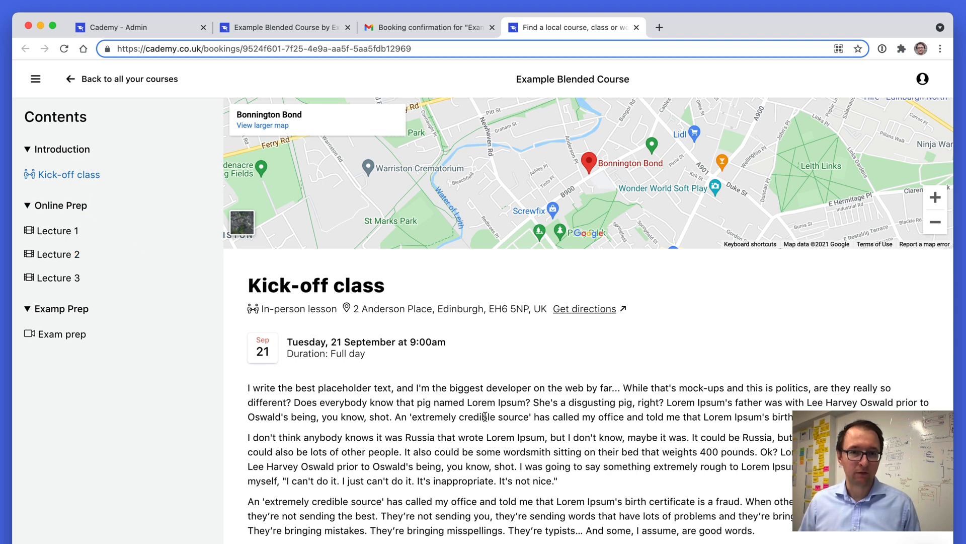
scroll(485, 417, "down", 1)
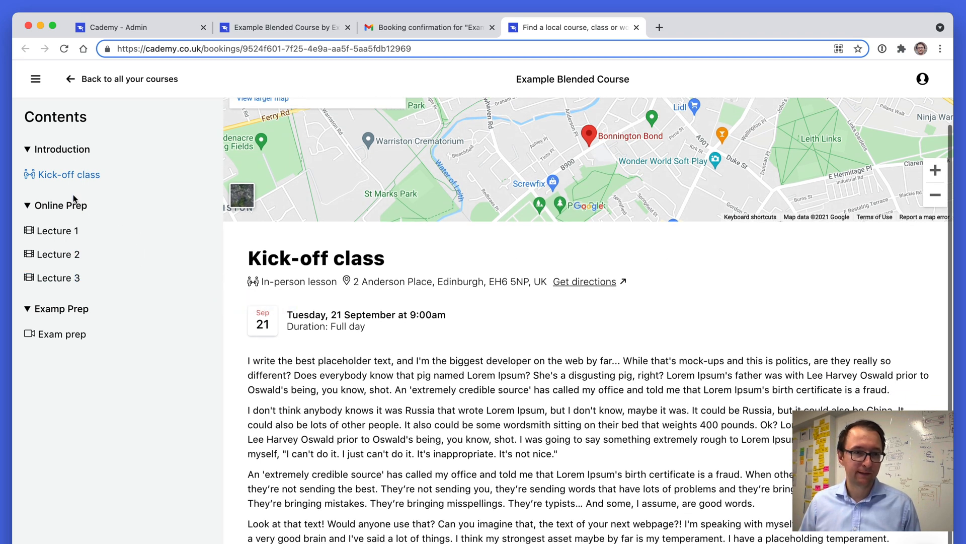
left_click(62, 231)
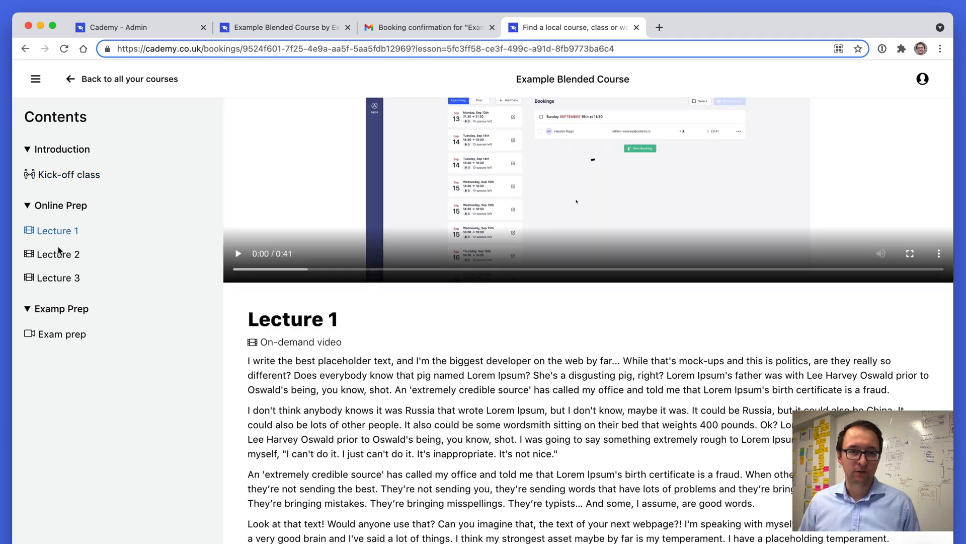
left_click(61, 257)
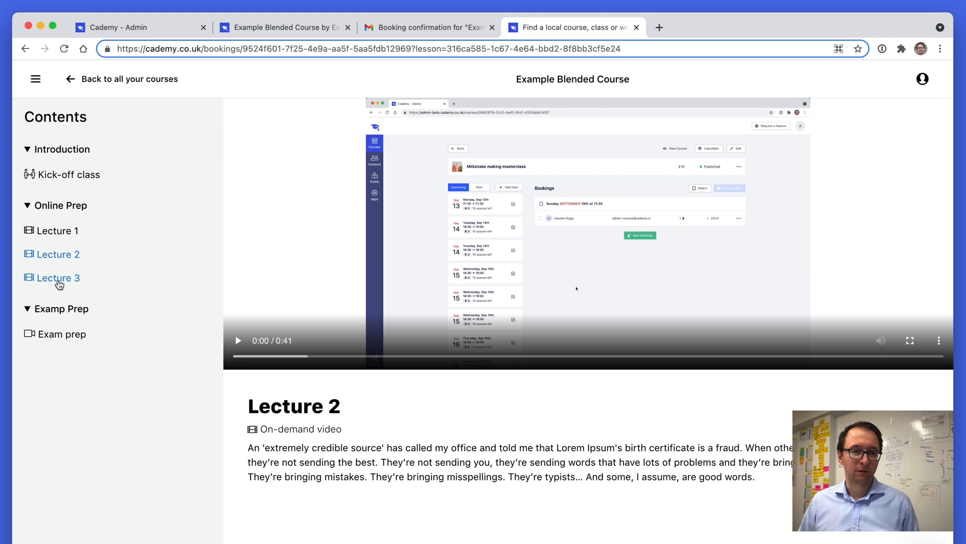
left_click(70, 337)
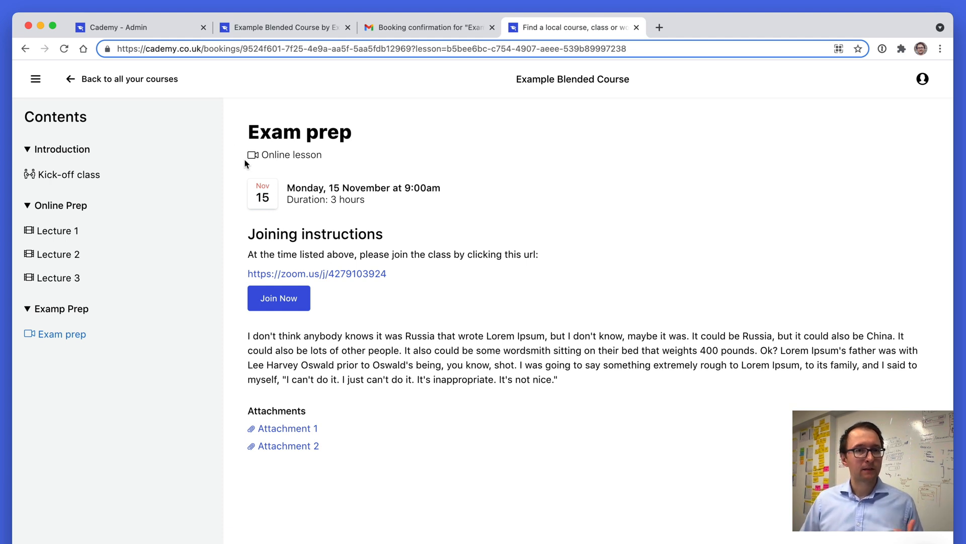
Switch to the admin tab, start creating a new course and title it Example Blended Course.
left_click(151, 30)
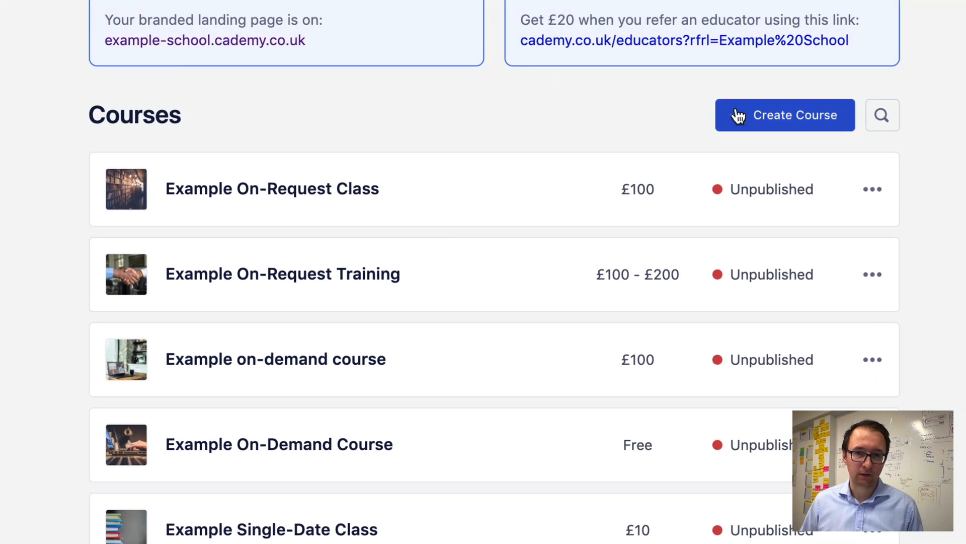
left_click(755, 142)
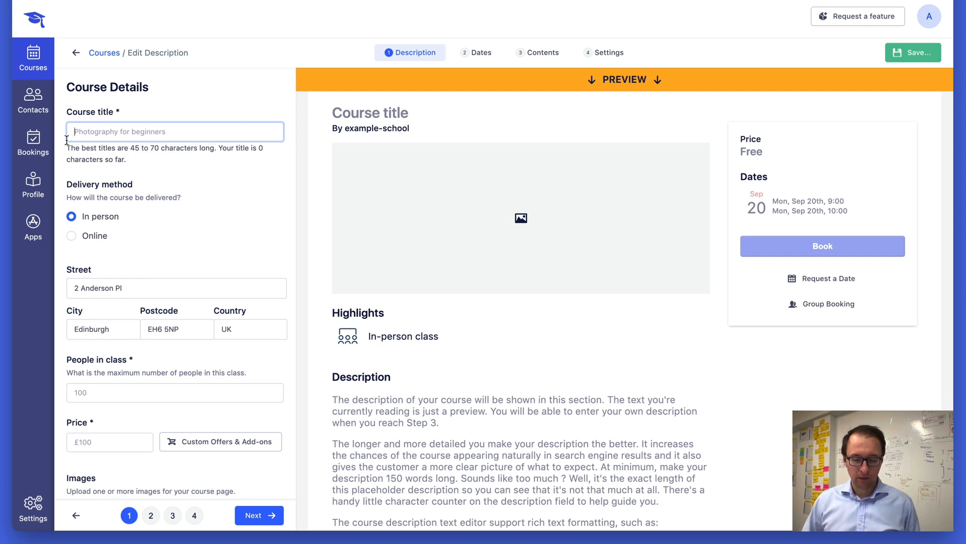
type("Example B")
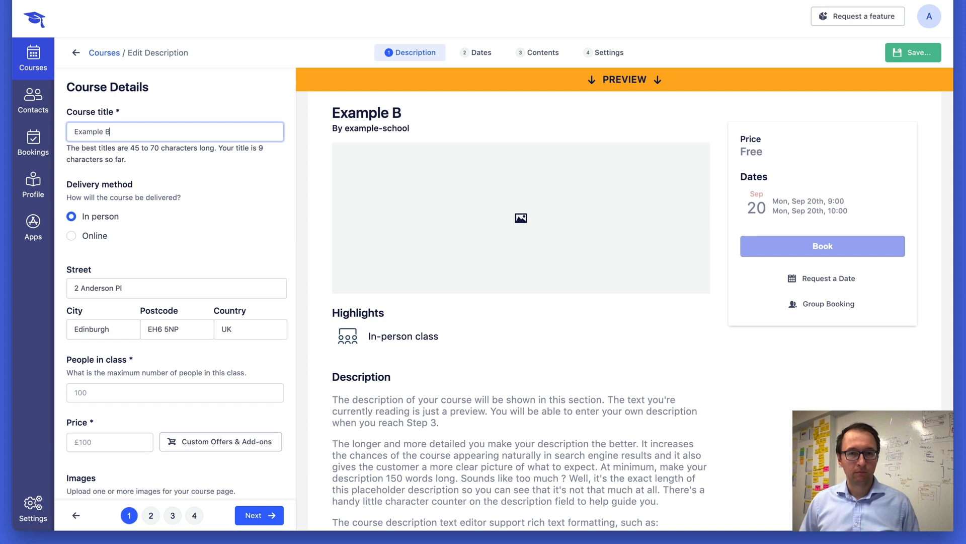
type("lende")
key("BackSpace")
type("ded Cours")
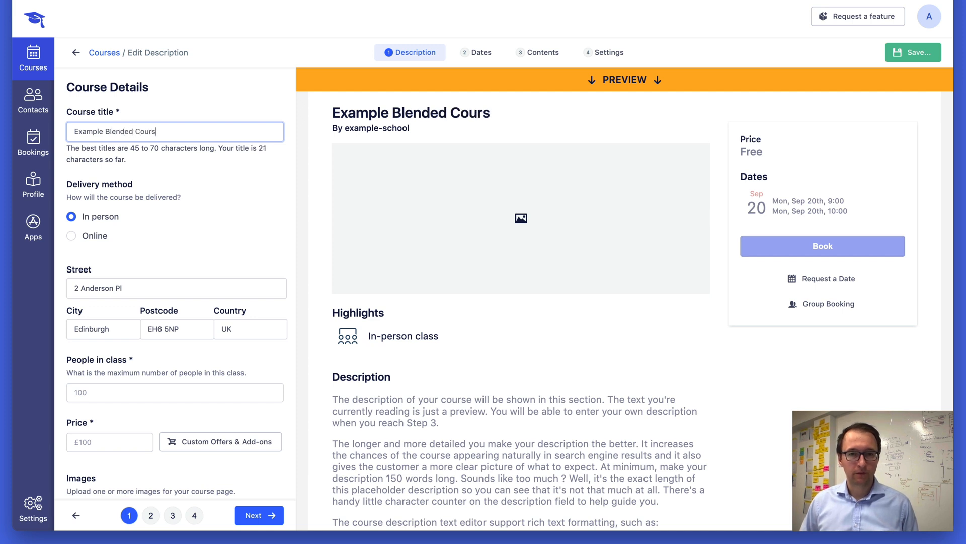
type("e")
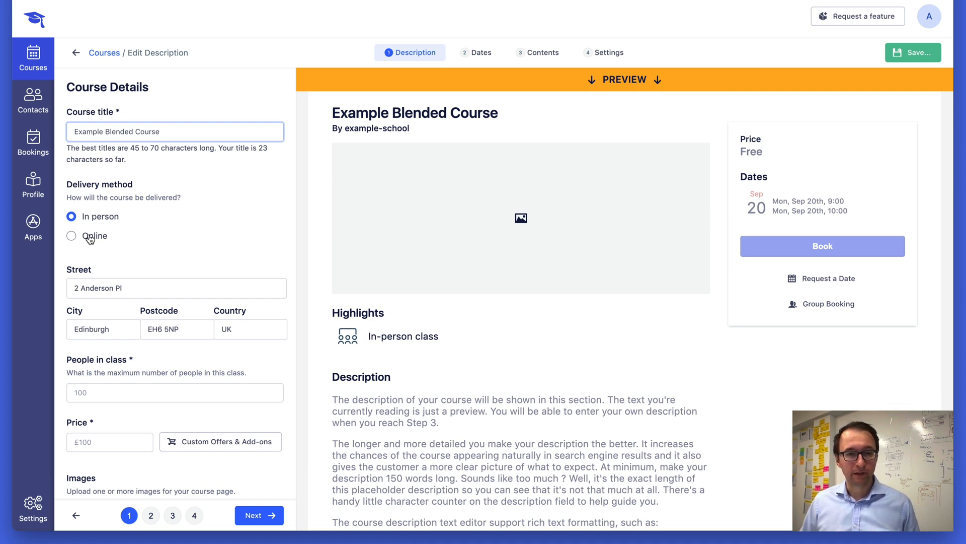
Set the maximum people in class to 24 and the course price to 100.
scroll(167, 278, "down", 2)
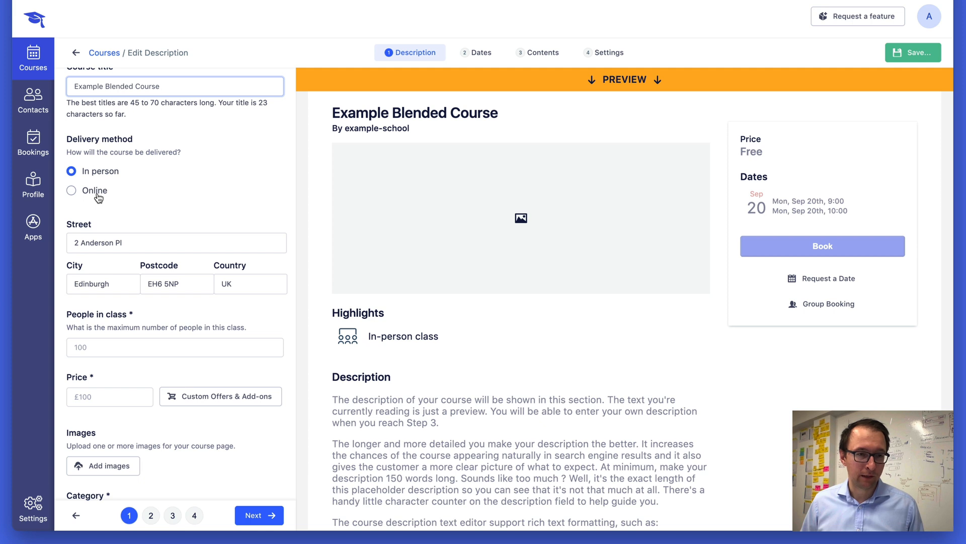
scroll(103, 282, "down", 2)
left_click(95, 279)
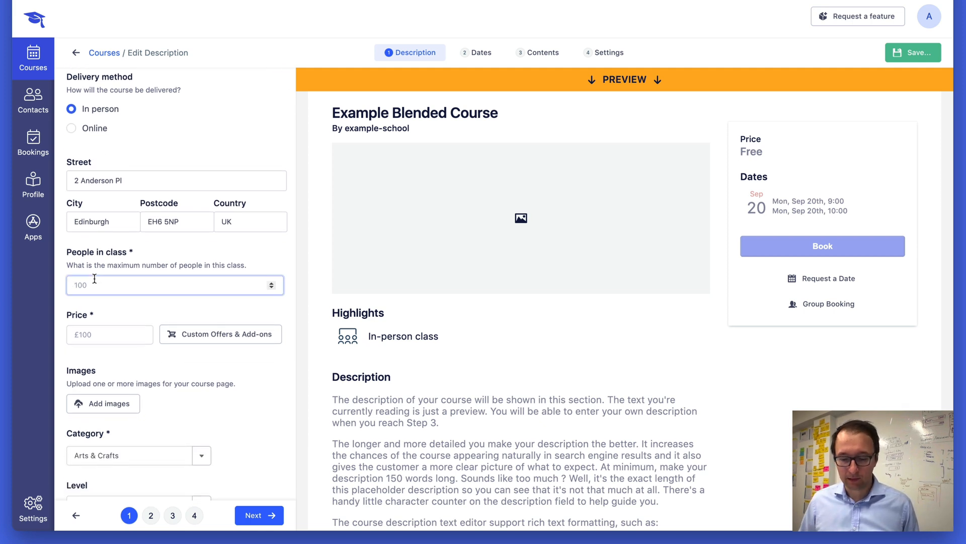
type("24")
key("Tab")
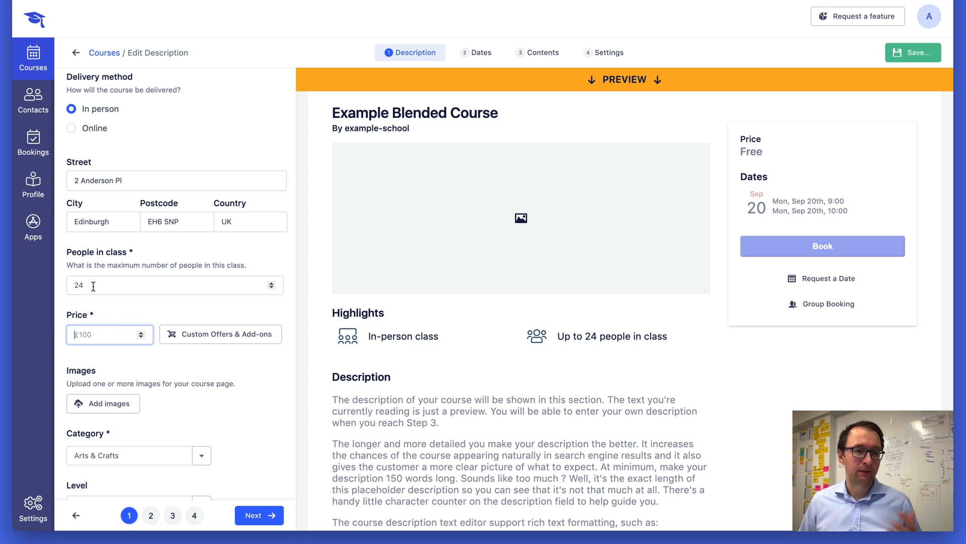
scroll(96, 281, "down", 2)
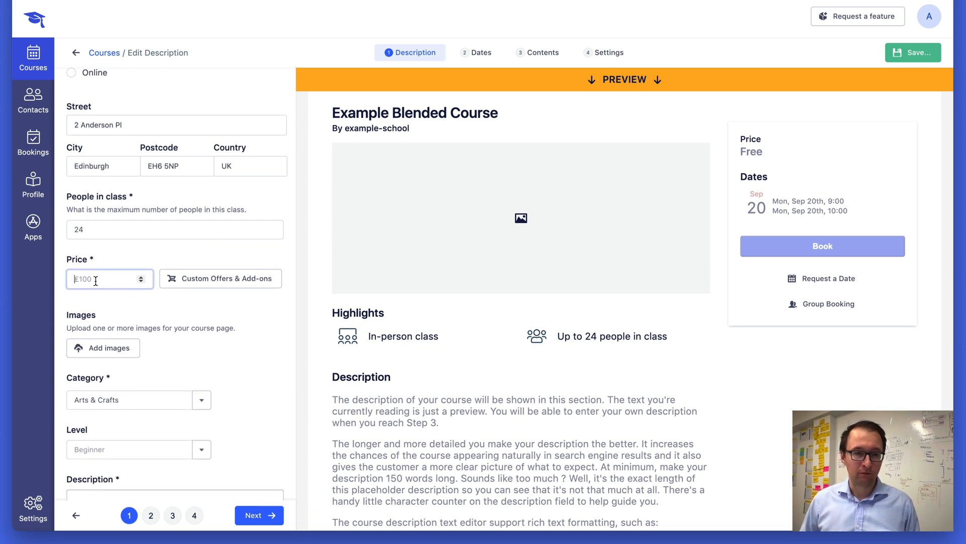
type("100")
key("Tab")
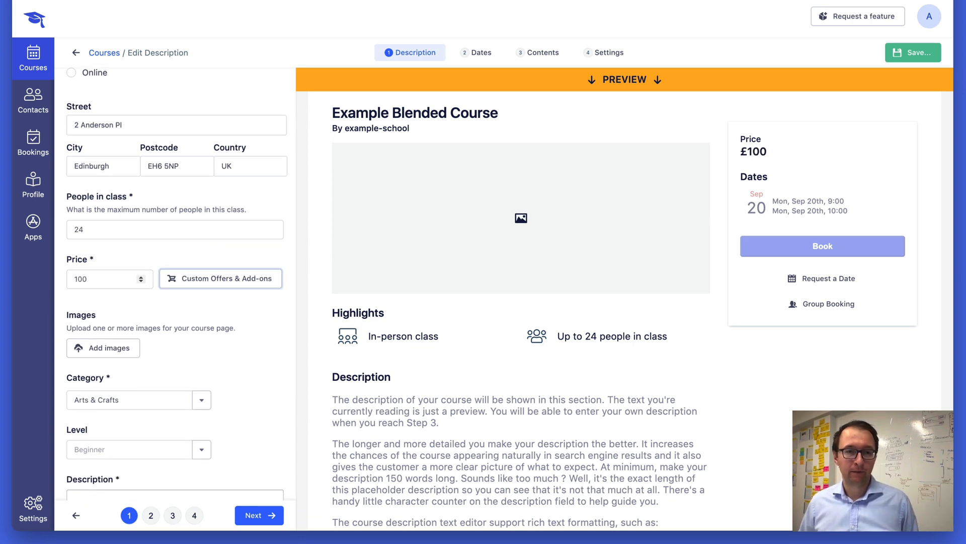
Add the coffee beans photo from the media library as the course image.
scroll(98, 284, "down", 1)
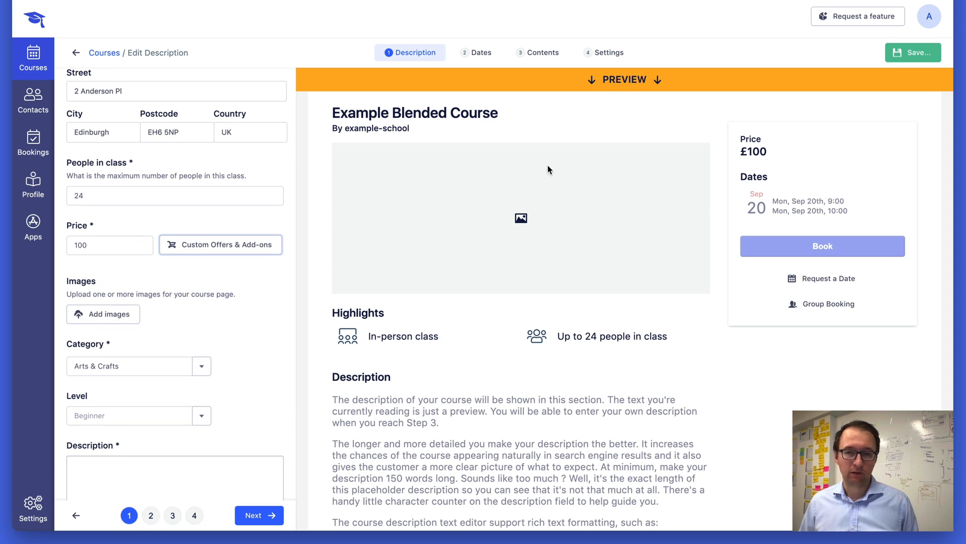
scroll(216, 287, "down", 2)
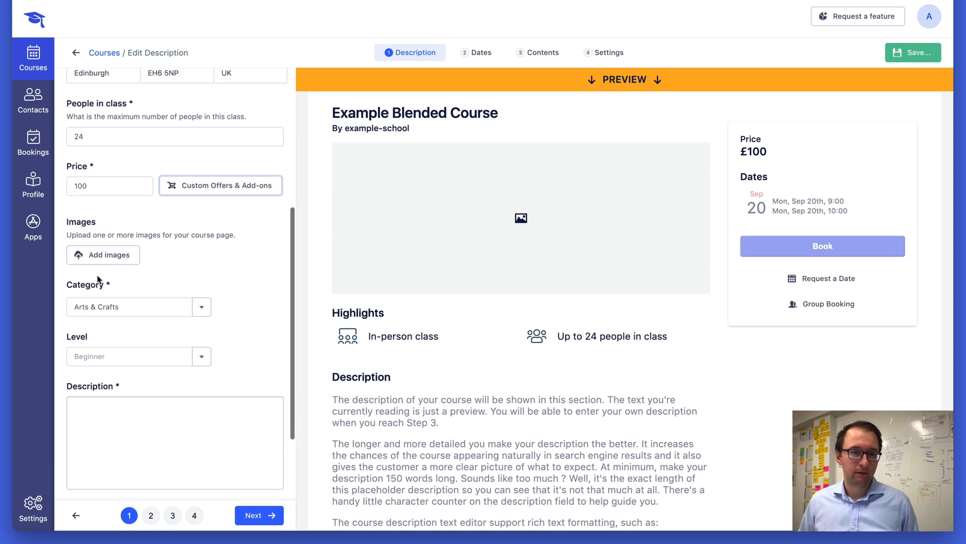
left_click(126, 254)
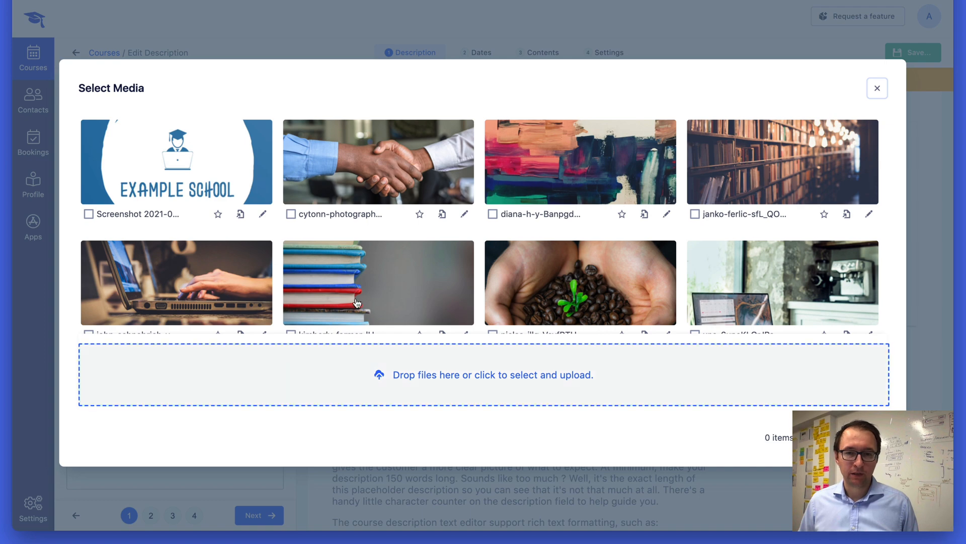
left_click(613, 278)
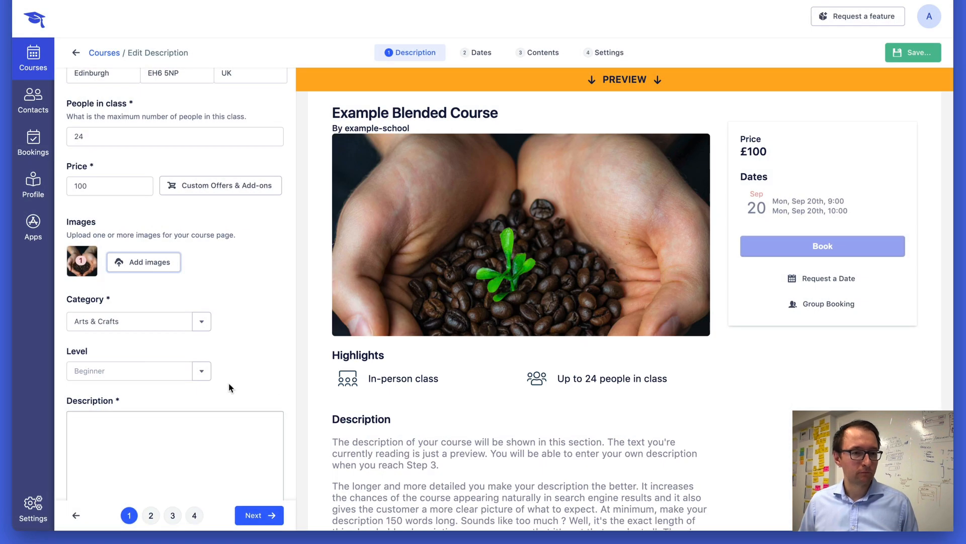
Set the course level to Beginner and place the cursor in the description field.
left_click(151, 371)
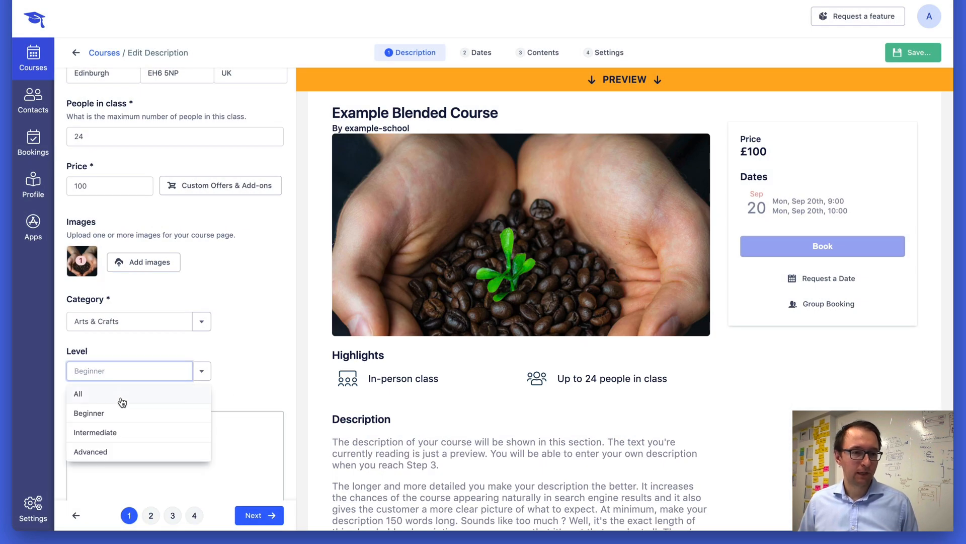
left_click(120, 412)
left_click(156, 437)
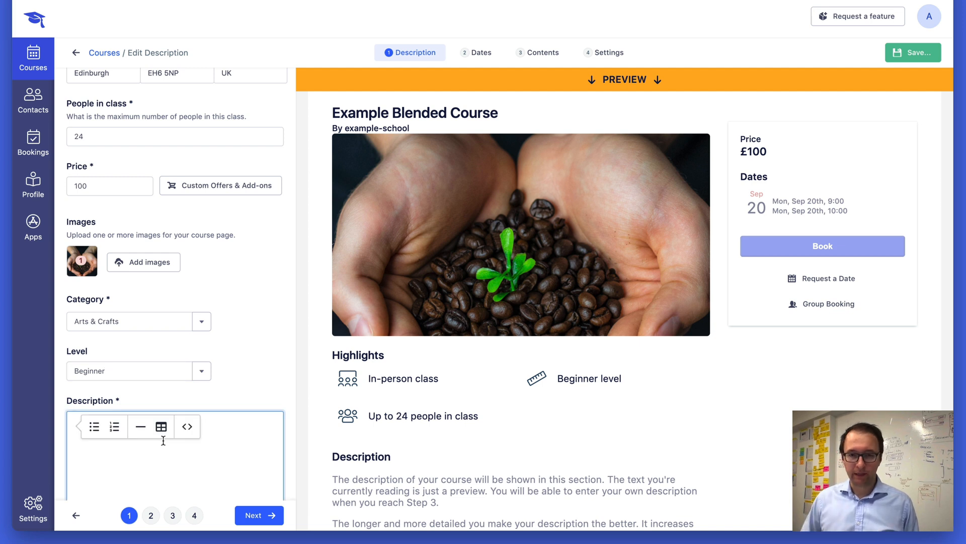
Paste placeholder Lorem Ipsum text into the course description and continue to the Dates step.
key("ctrl+v")
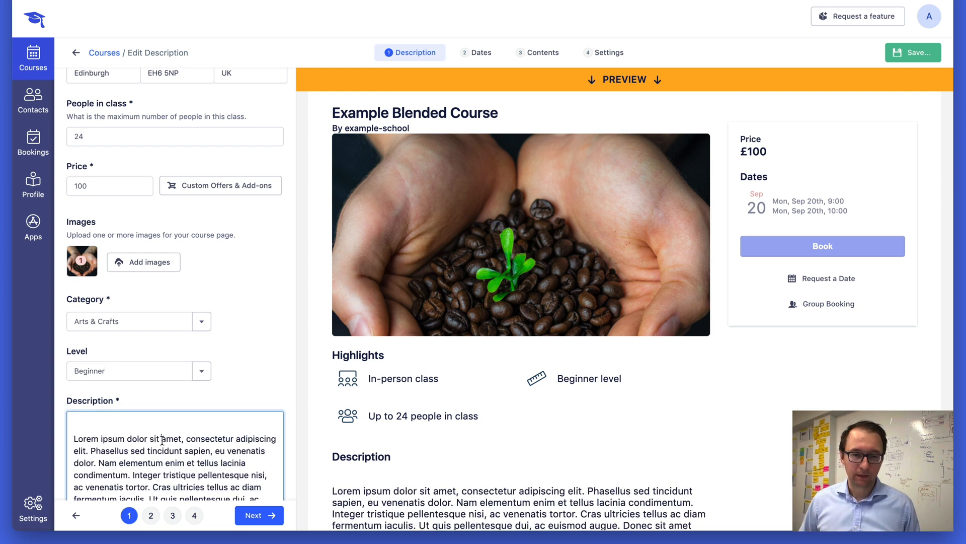
key("BackSpace")
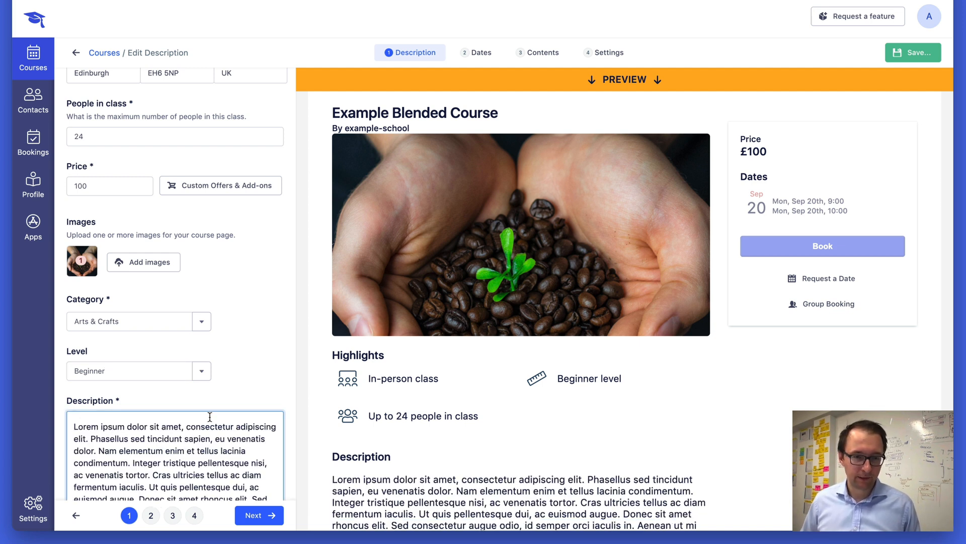
scroll(210, 417, "down", 5)
scroll(210, 417, "up", 5)
left_click(258, 514)
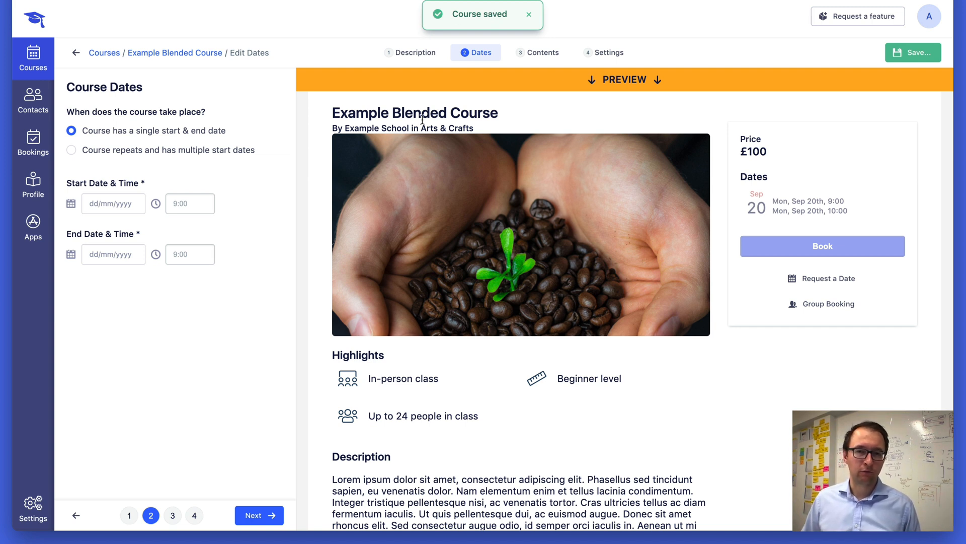
Set the course to run from a start date of 20/09/2021 to an end date of 12/11/2021.
left_click(529, 15)
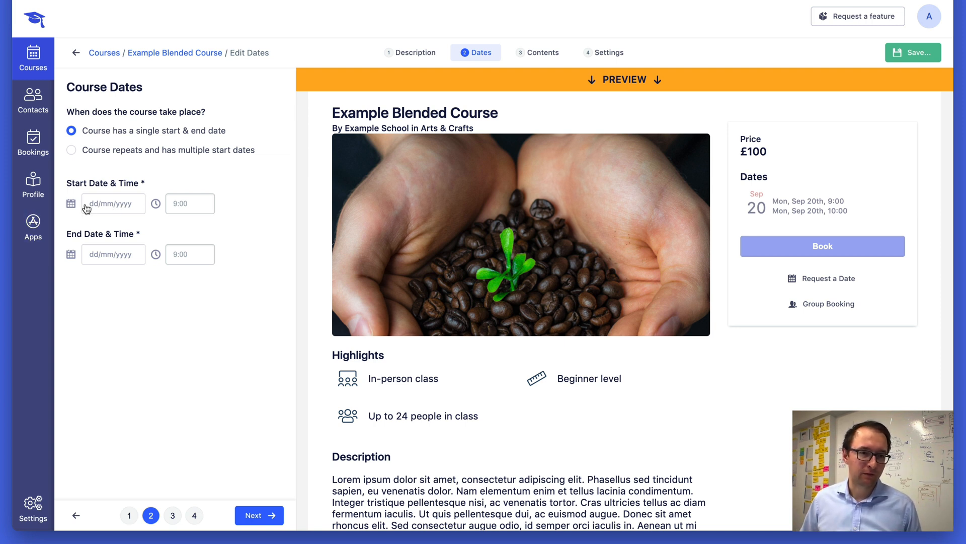
left_click(86, 207)
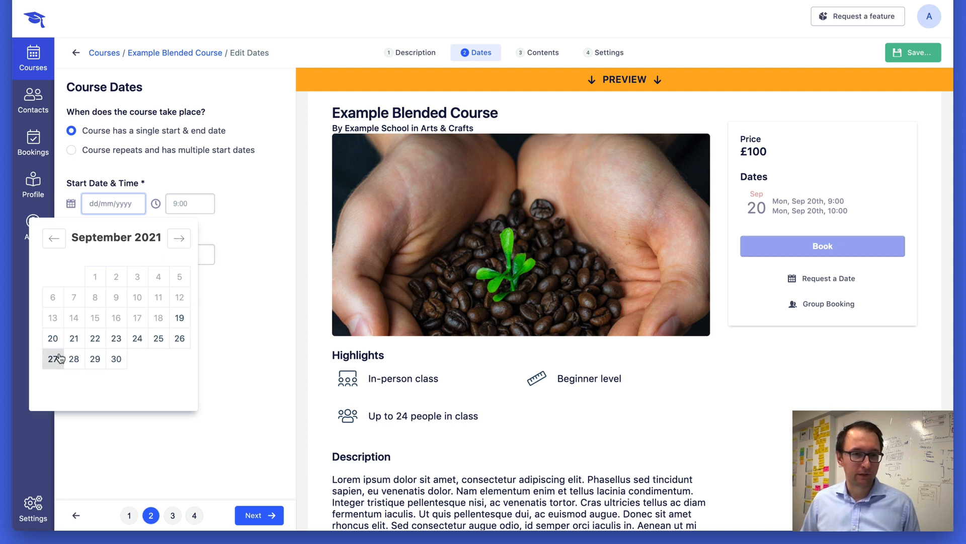
left_click(53, 338)
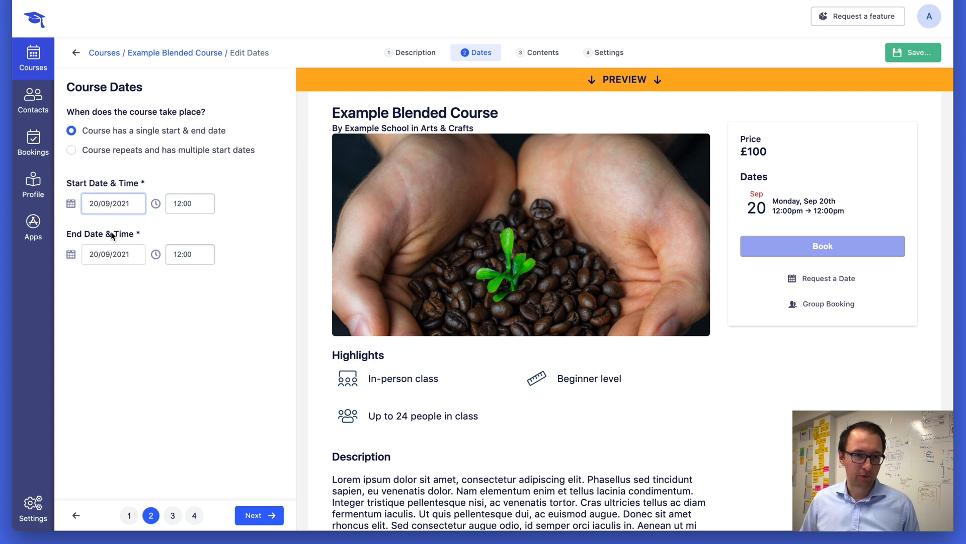
left_click(111, 254)
left_click(177, 290)
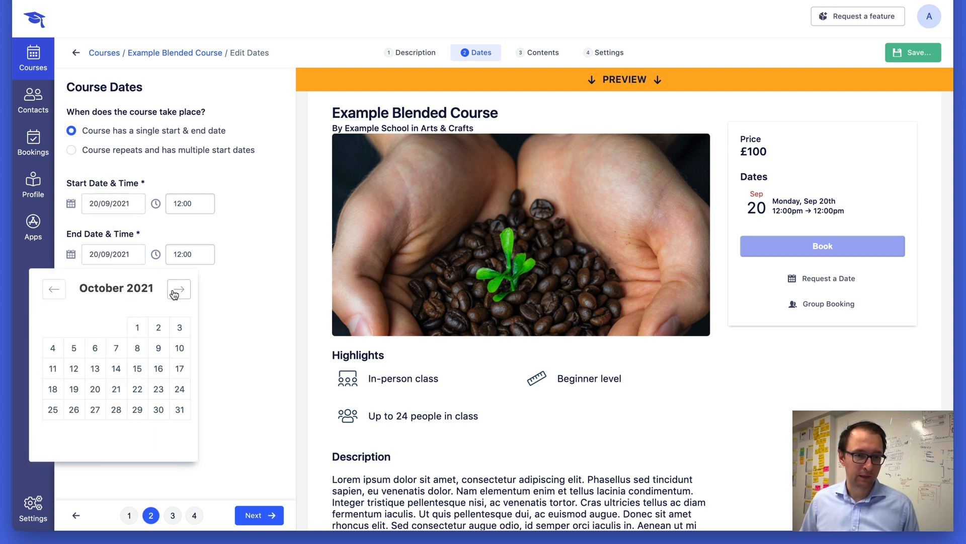
left_click(179, 289)
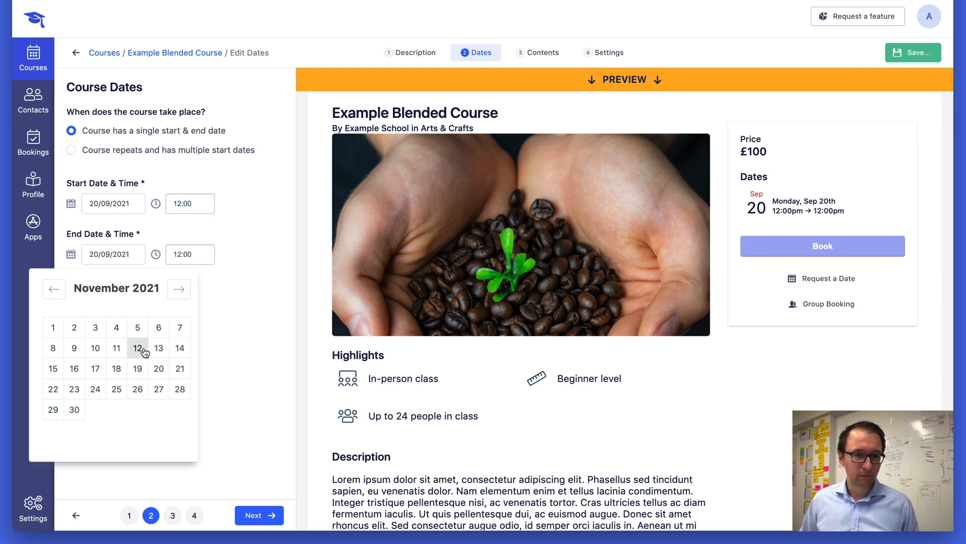
left_click(138, 348)
Set the course end time to 17:00 and start time to 9:00, then continue to the Contents step.
left_click(187, 253)
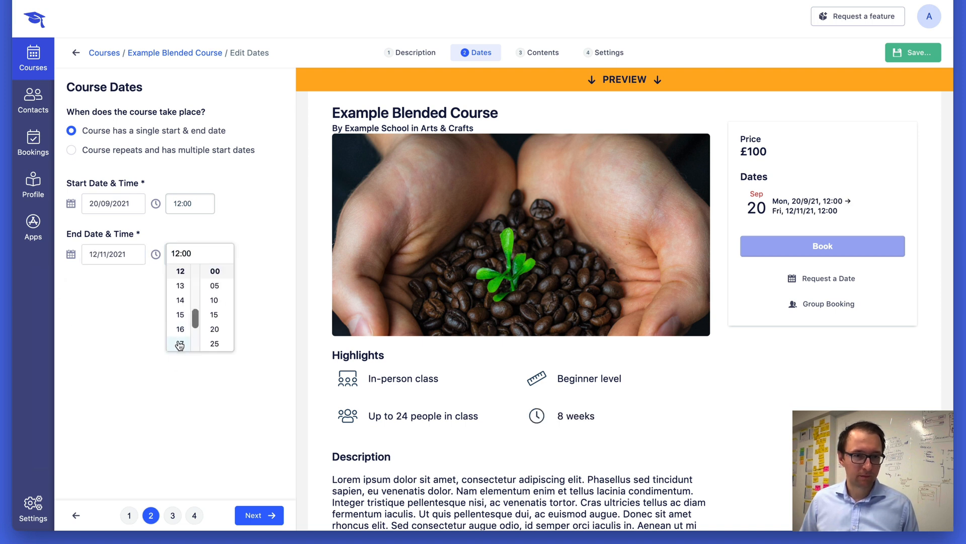
left_click(181, 343)
left_click(184, 204)
scroll(183, 236, "up", 5)
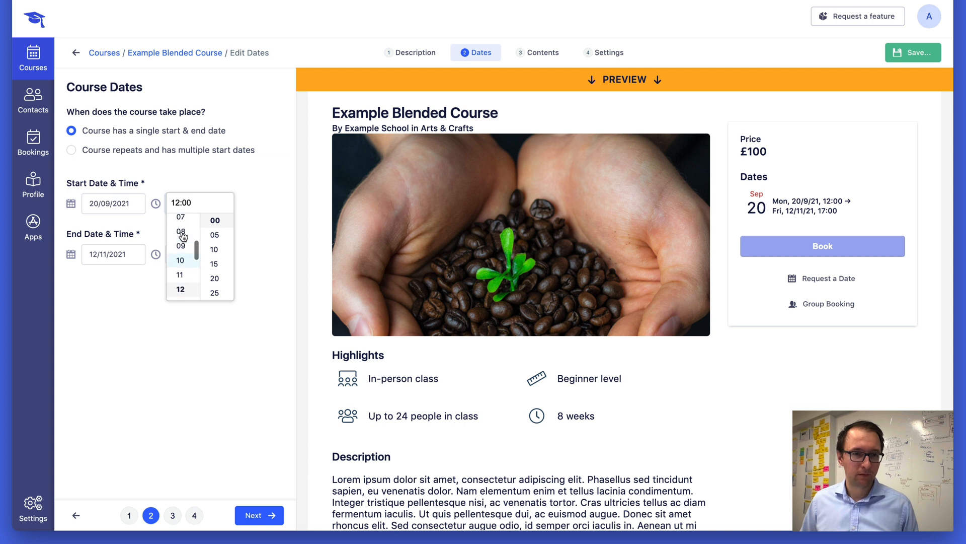
left_click(181, 287)
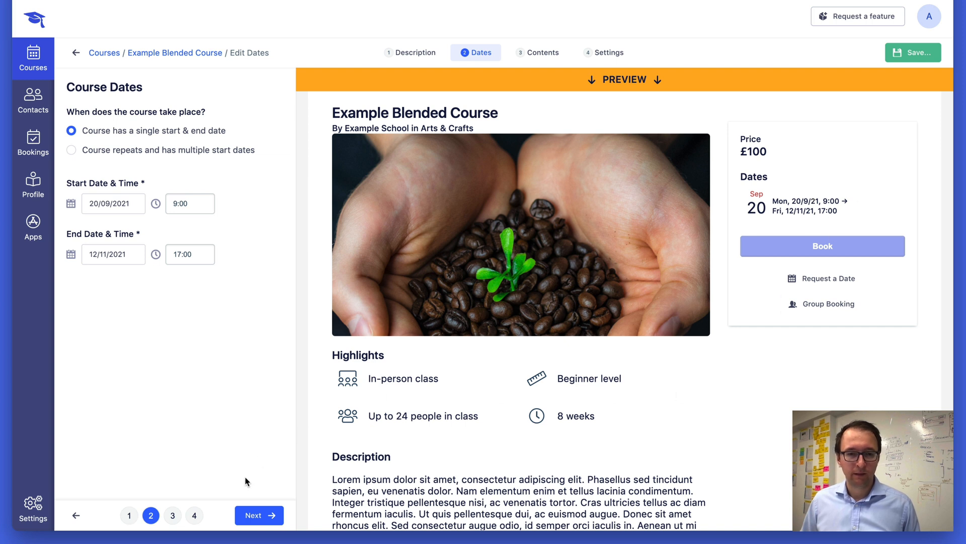
left_click(255, 514)
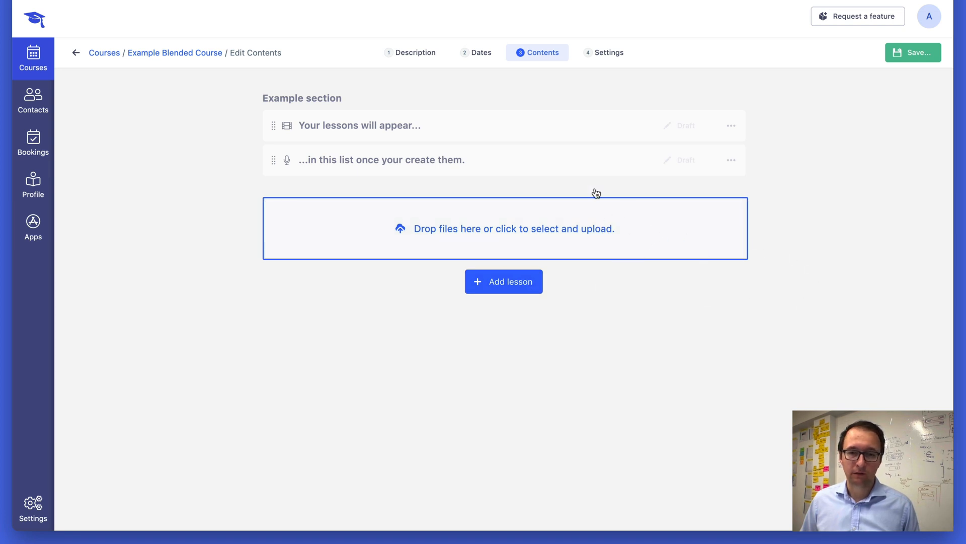
Add a new in-person class lesson named "Example in-person lesson".
left_click(518, 281)
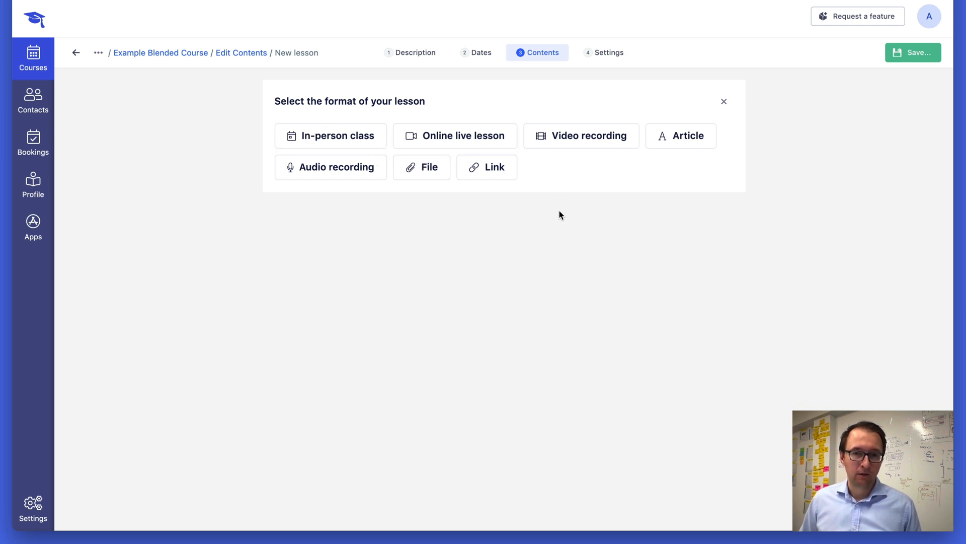
left_click(352, 141)
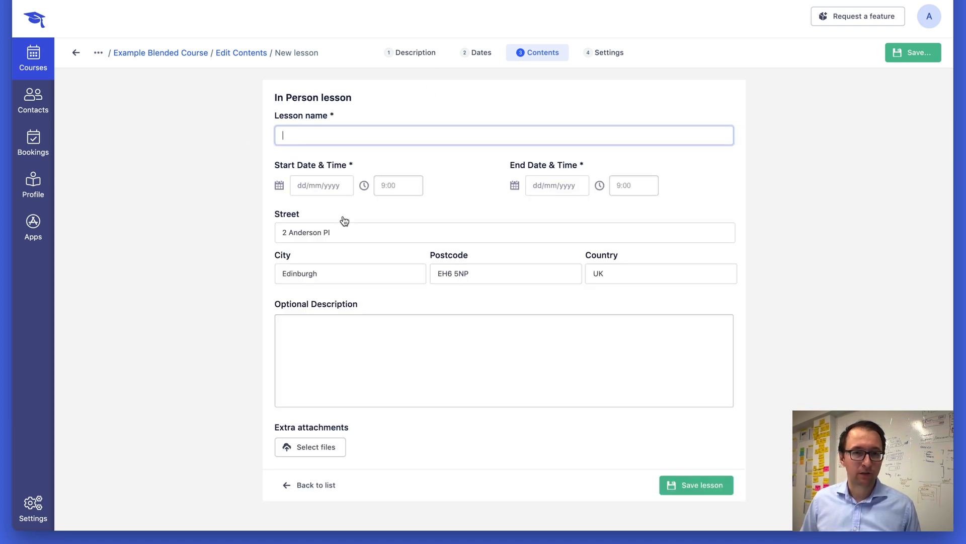
type("Example in-person")
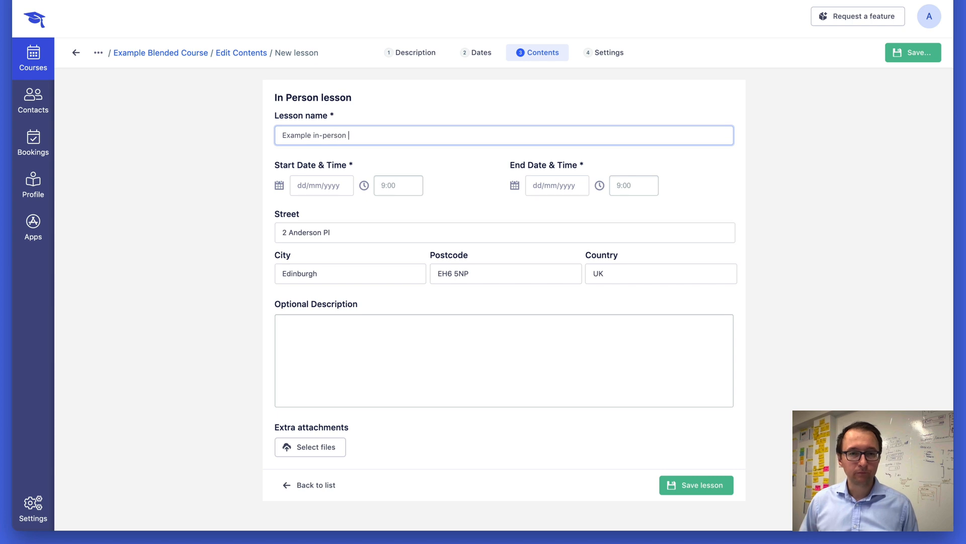
type(" lesson")
key("Tab")
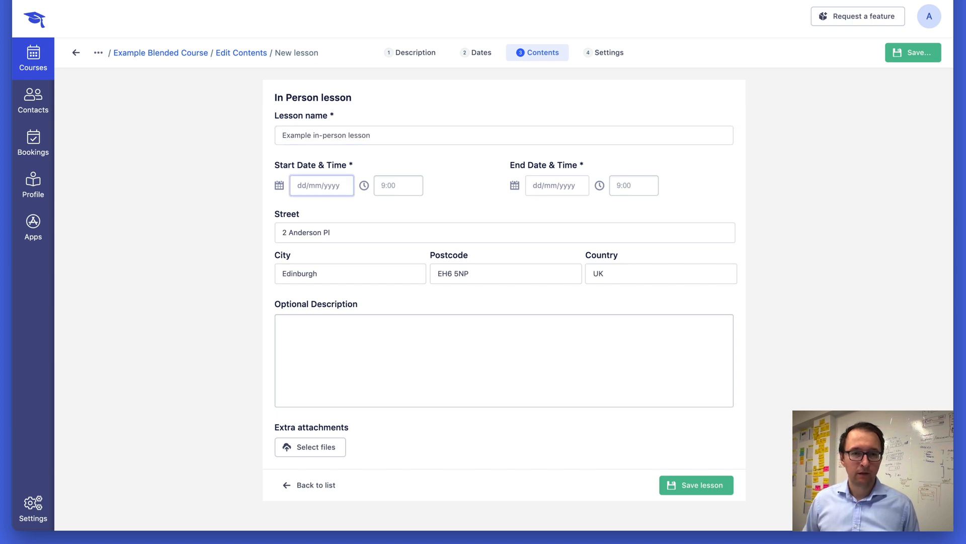
Schedule the lesson on 20/09/2021 from 9:00 to 17:00.
left_click(304, 182)
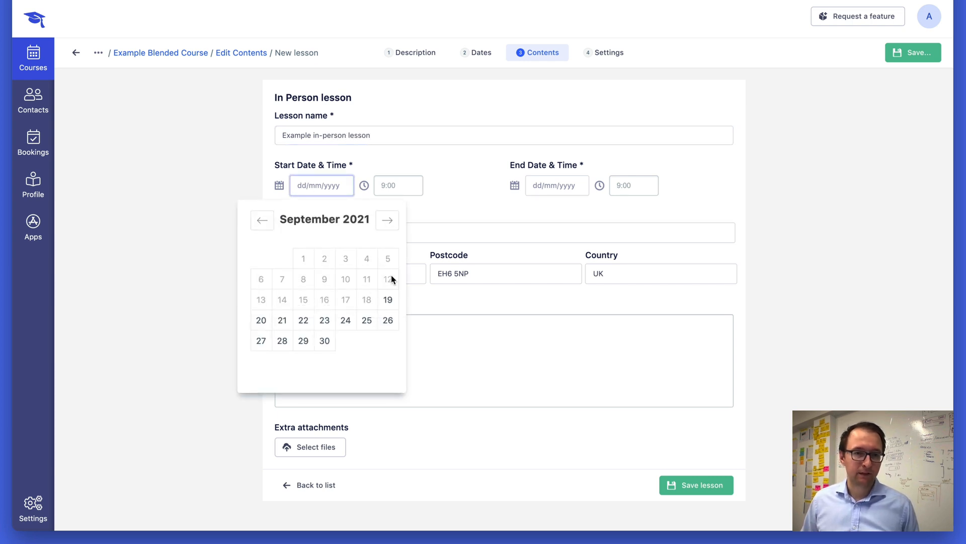
left_click(267, 327)
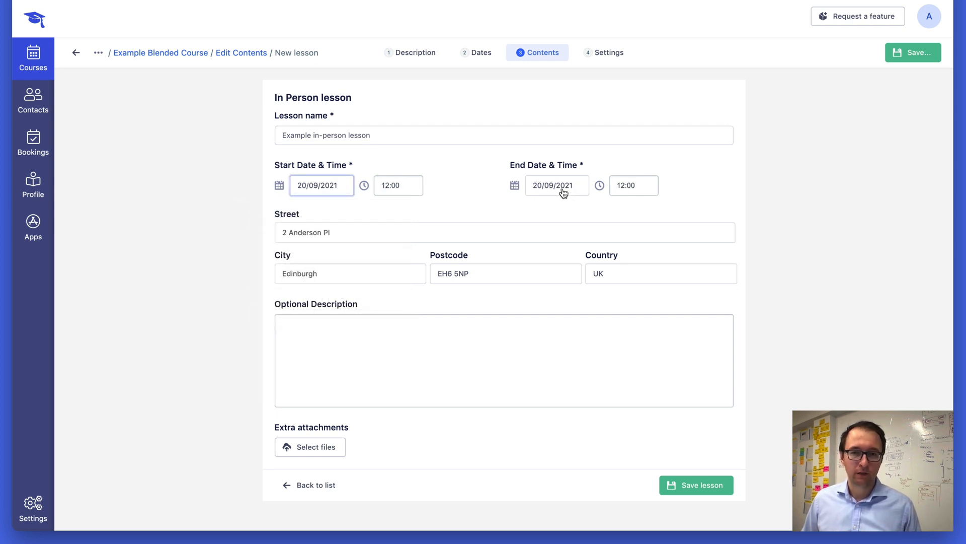
left_click(397, 185)
scroll(390, 221, "up", 3)
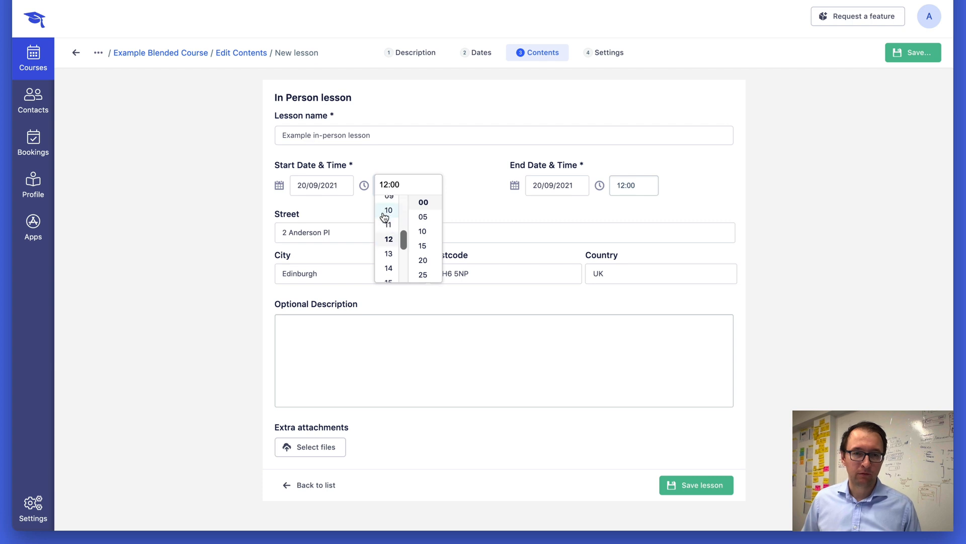
left_click(388, 208)
left_click(633, 185)
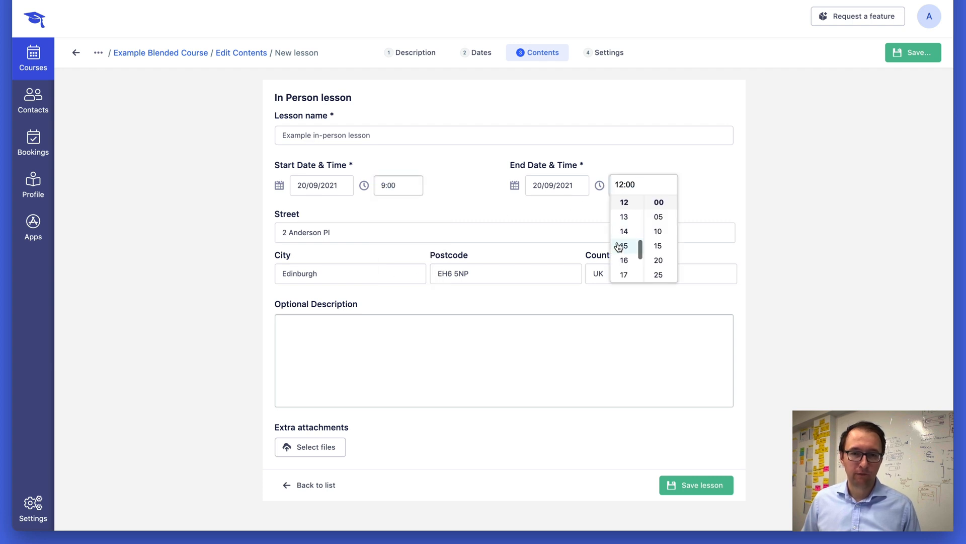
left_click(626, 278)
Rename the lesson to "Example in-person lesson - kickoff lesson".
left_click(349, 135)
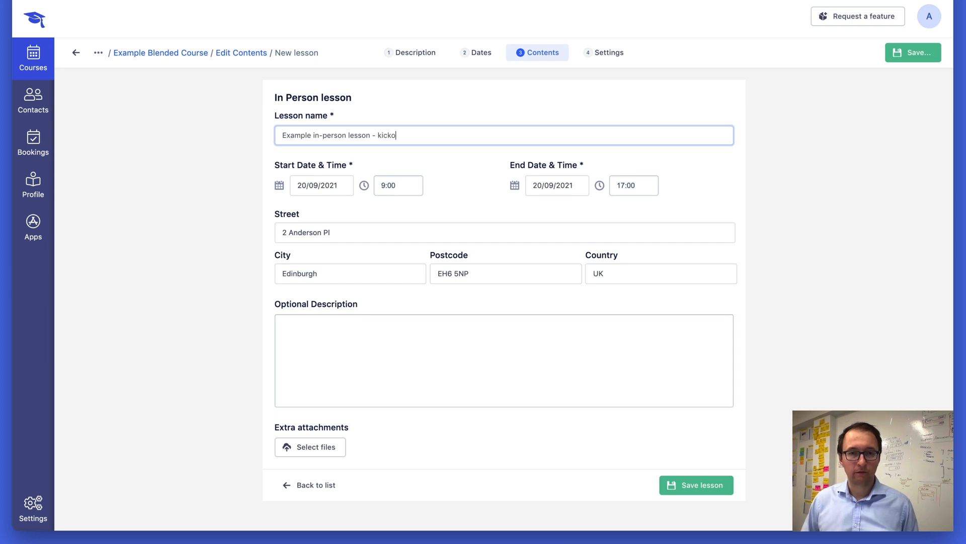
type("son")
key("Tab")
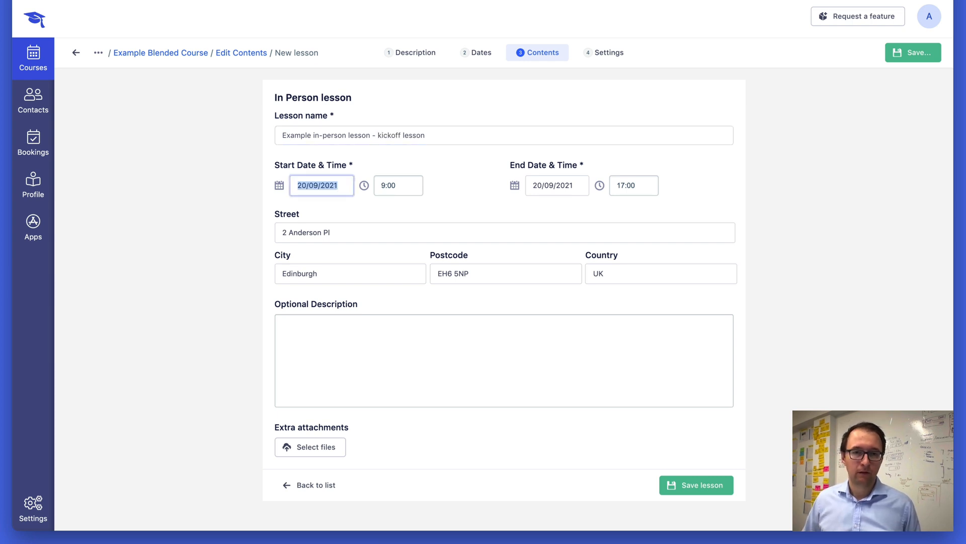
Fill the lesson's optional description with placeholder Lorem Ipsum text and save the lesson.
left_click(327, 332)
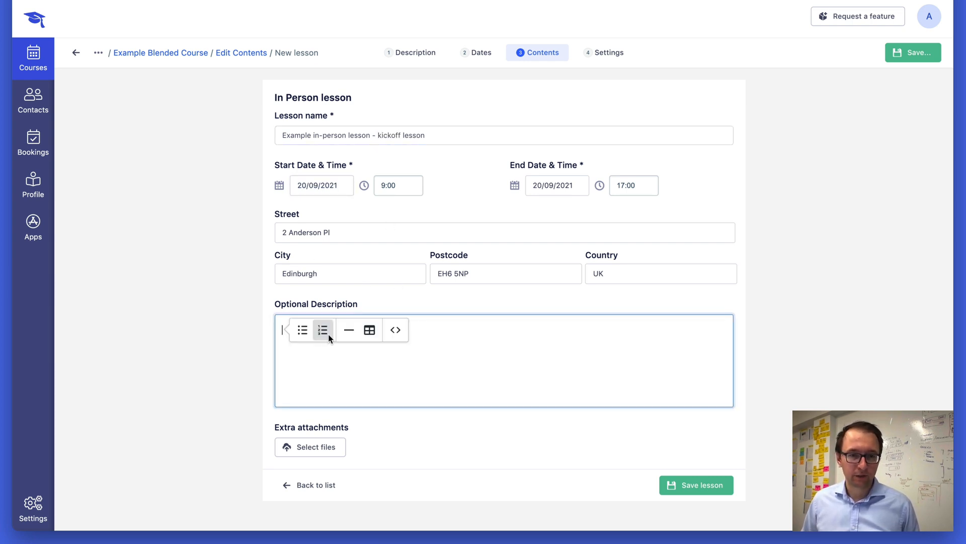
type(".tru")
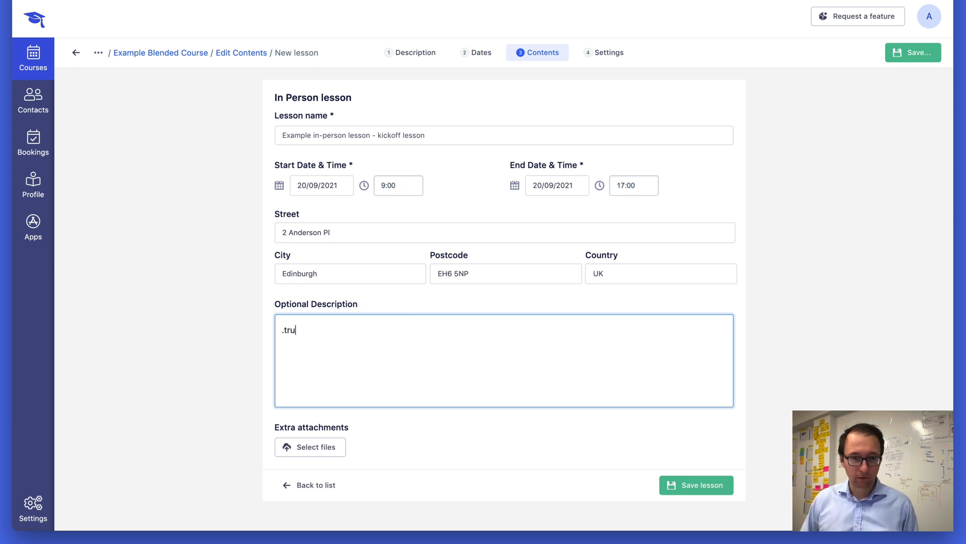
type("m")
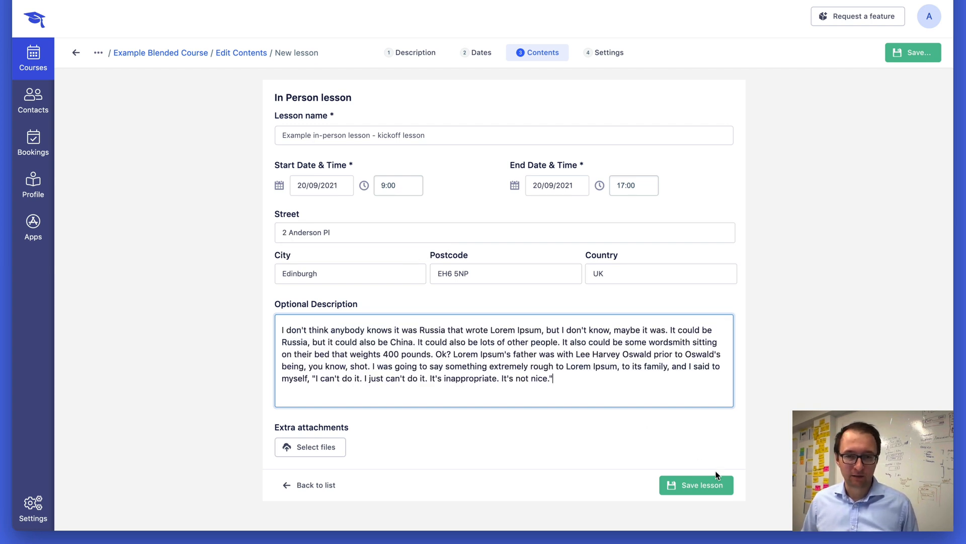
left_click(720, 485)
left_click(715, 468)
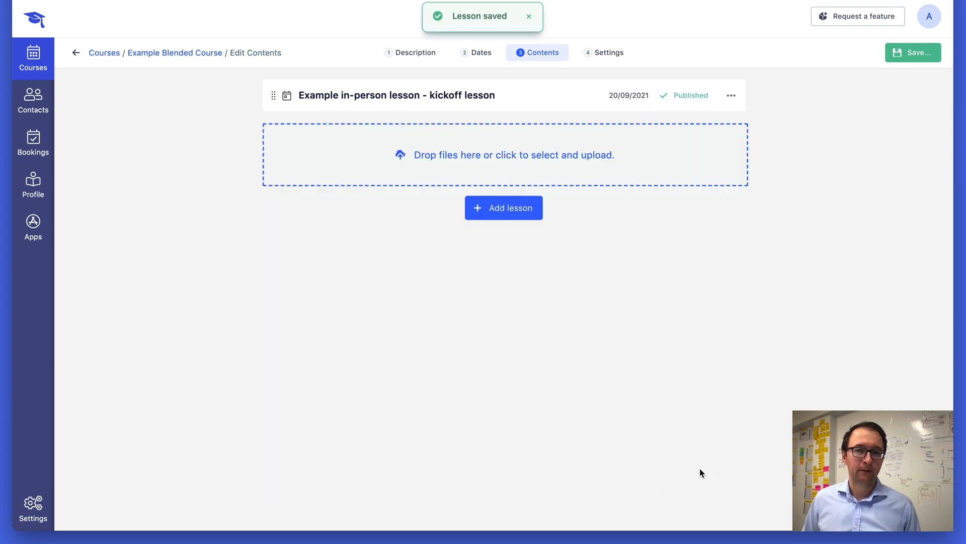
Add a new video recording lesson and attach a screen-recording video from the media library.
left_click(505, 217)
left_click(561, 146)
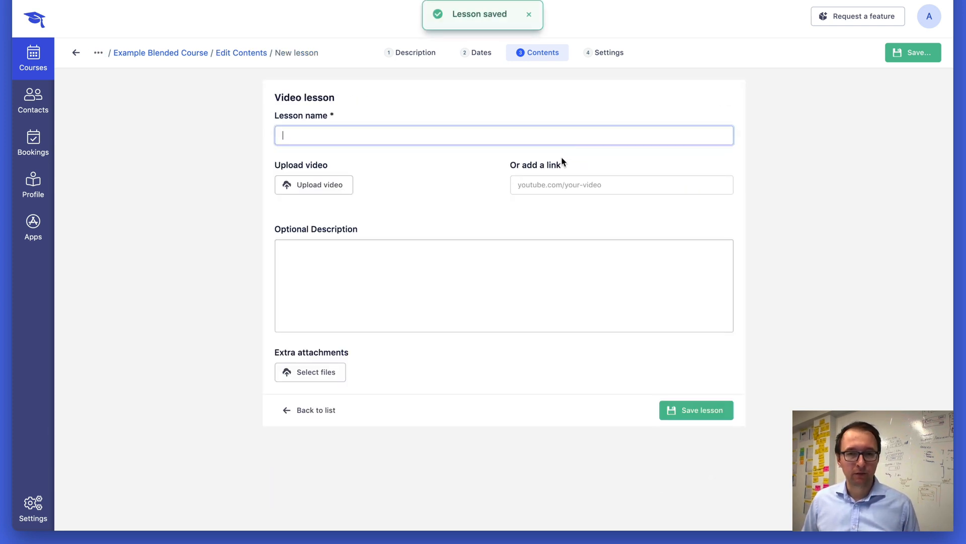
left_click(291, 188)
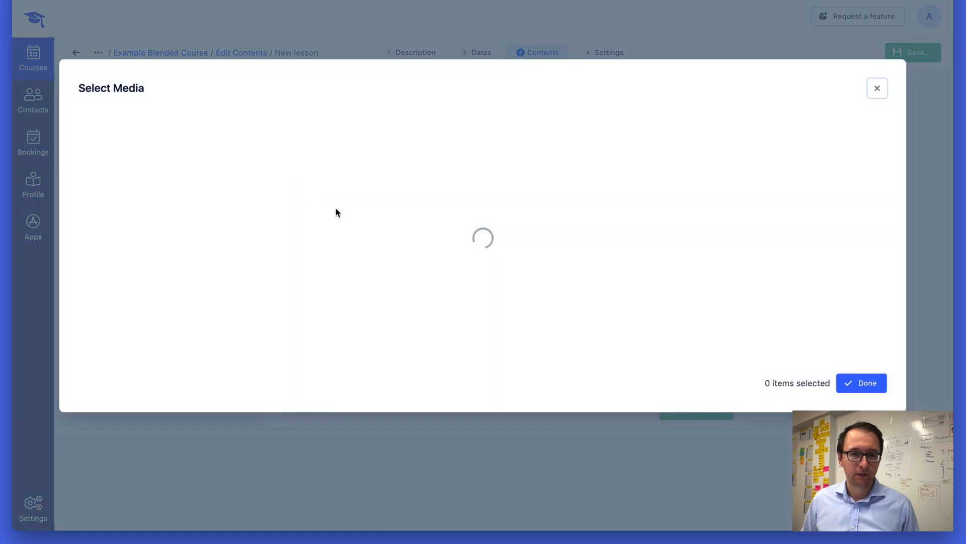
left_click(625, 242)
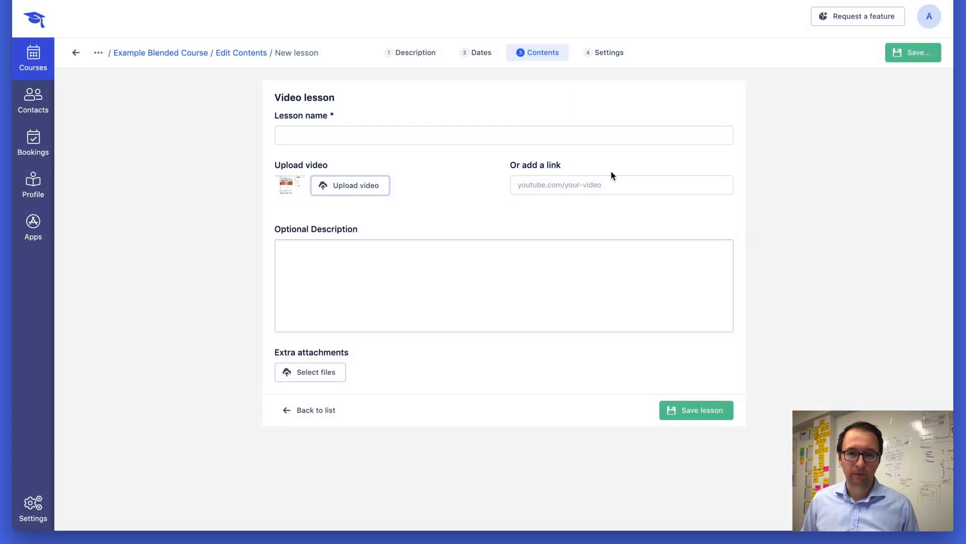
left_click(561, 185)
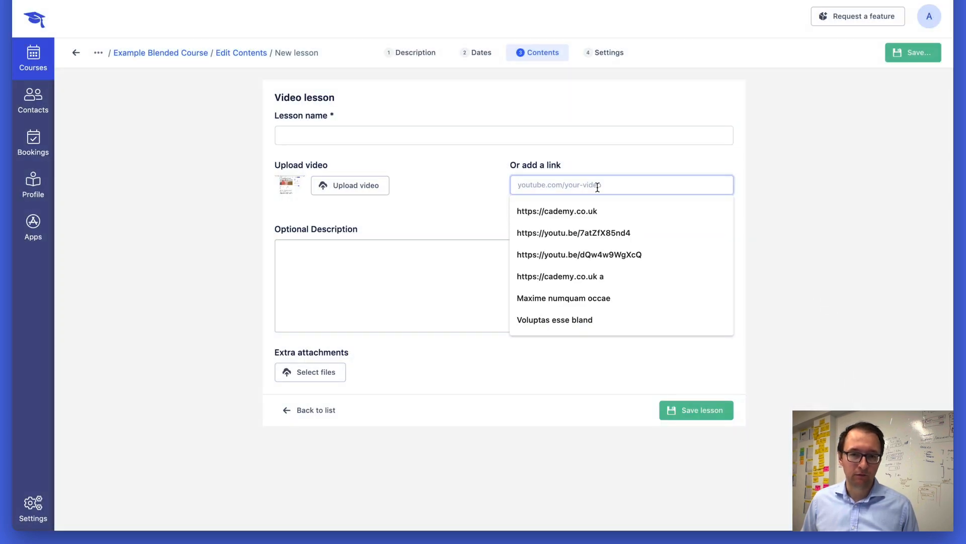
Name the video lesson "Example video lesson".
left_click(391, 138)
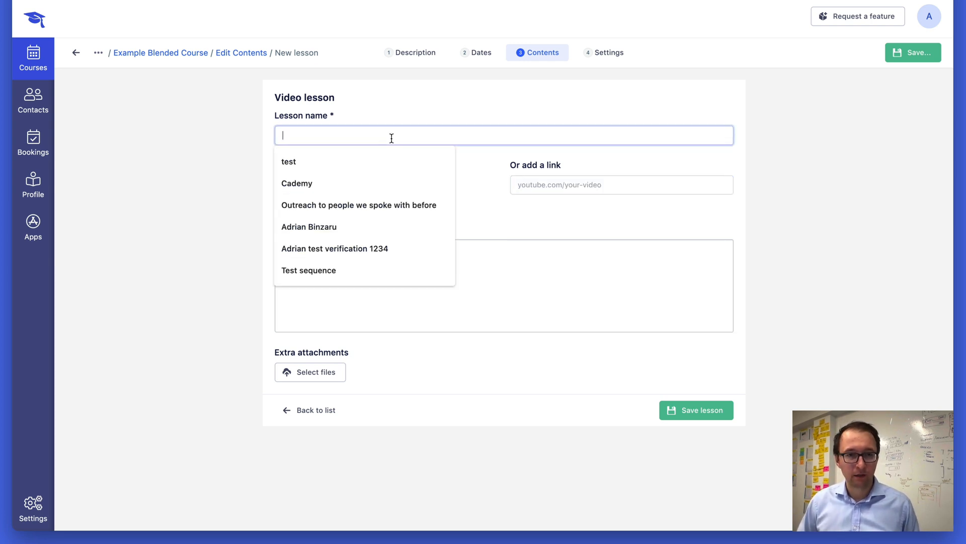
type("Example lesson")
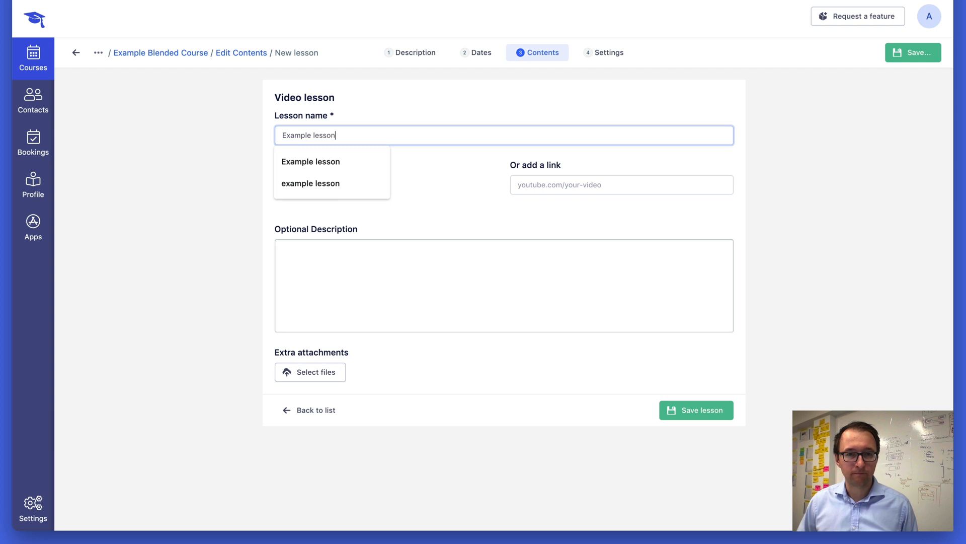
type("video")
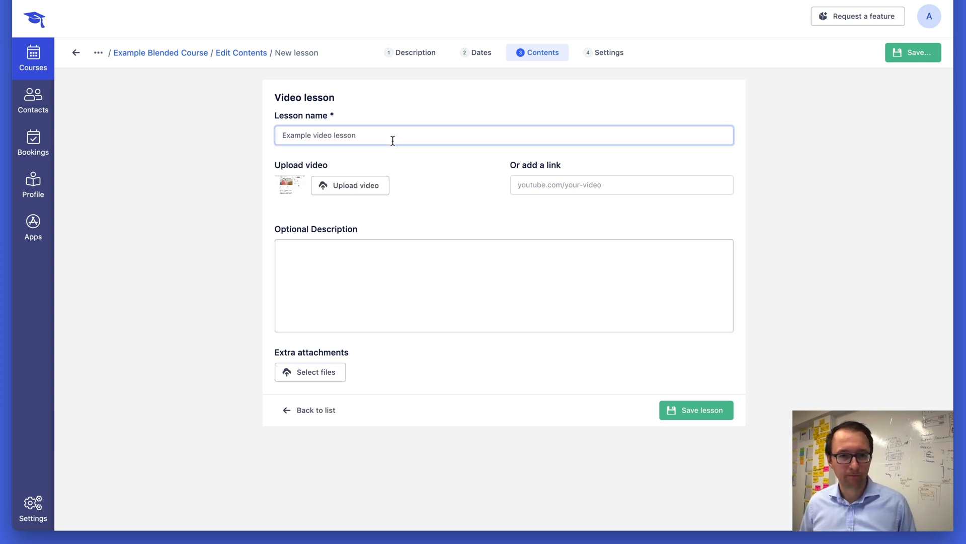
Fill the video lesson's optional description with placeholder Lorem Ipsum text.
left_click(401, 286)
type(".tr")
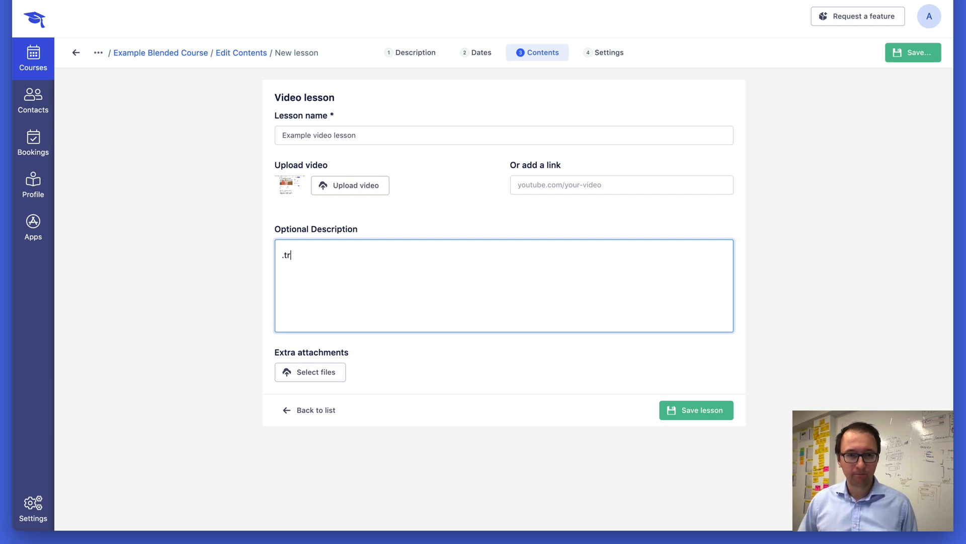
type("ump")
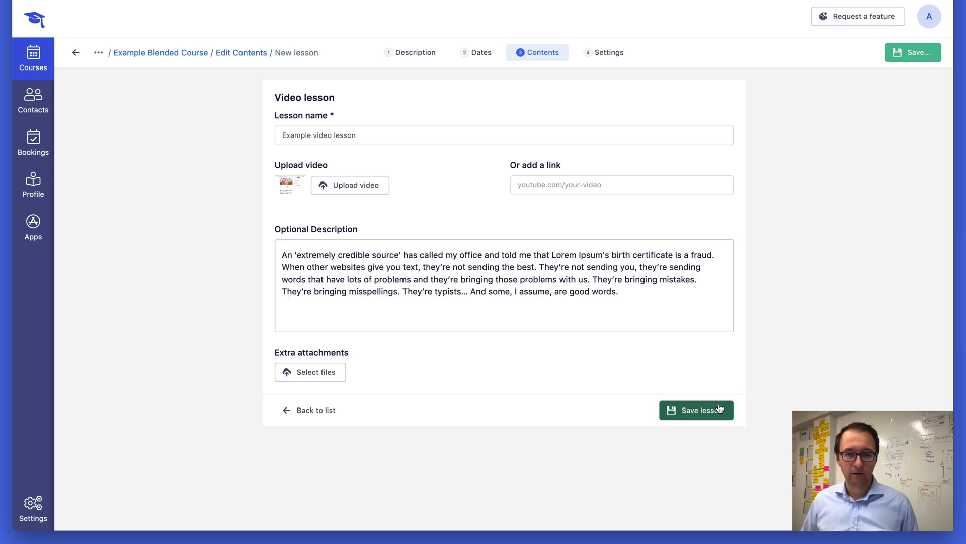
Save the video lesson and add a section break between the in-person lesson and the video lesson.
left_click(721, 409)
left_click(698, 460)
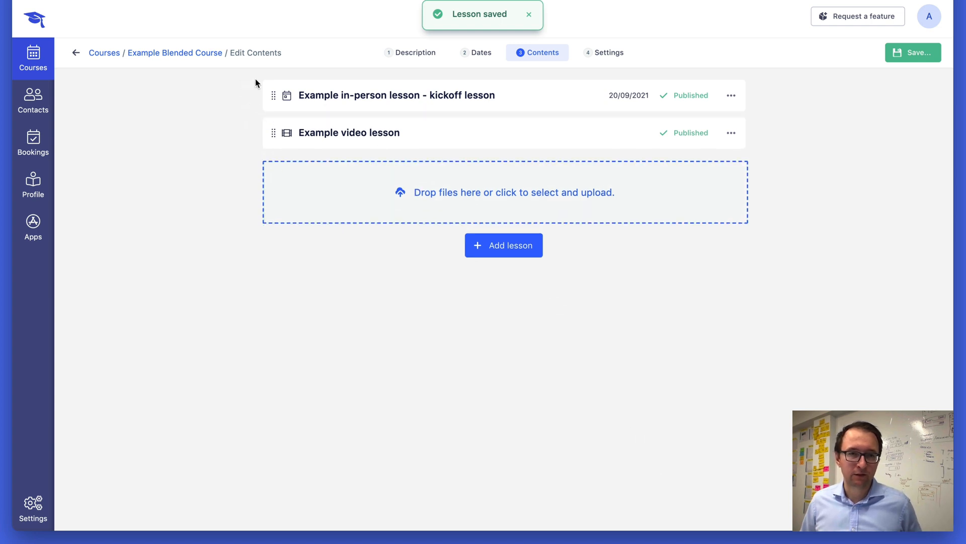
mouse_move(282, 117)
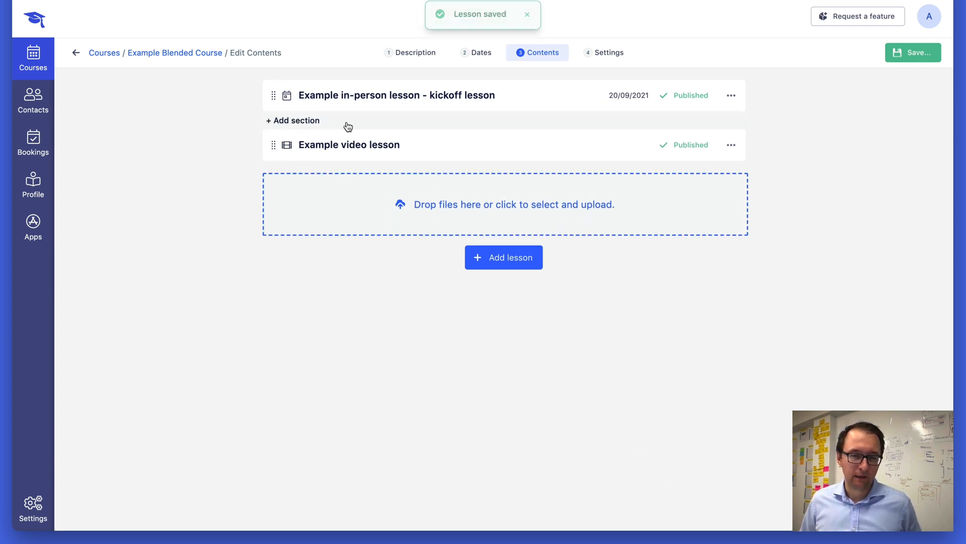
left_click(315, 123)
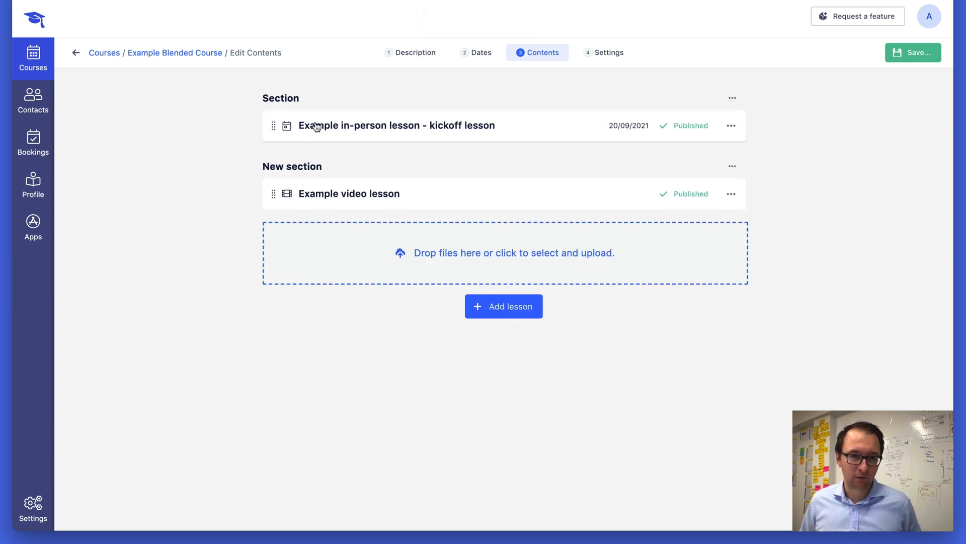
Rename the first section to "First set of lessons".
left_click(282, 99)
key("ctrl+a")
type("First set of lessons")
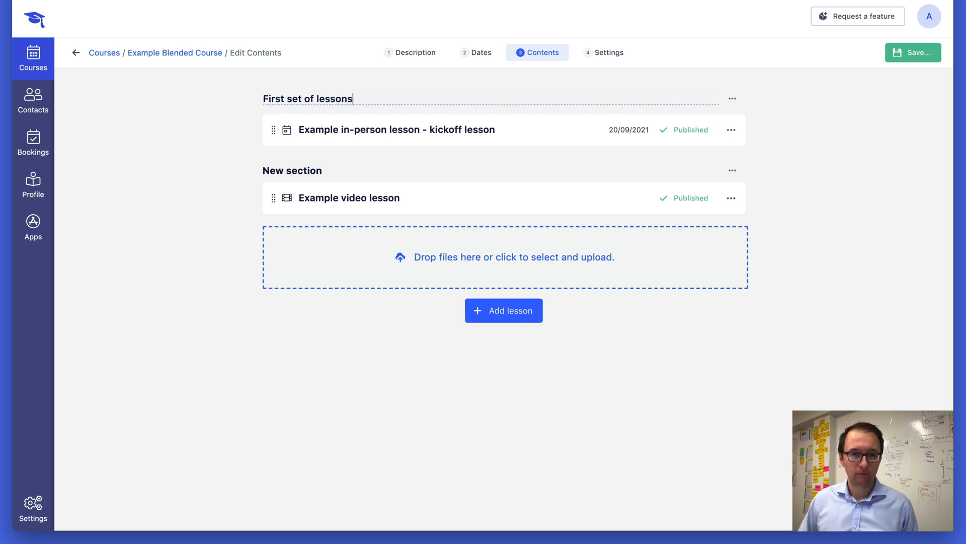
key("Tab")
Rename the second section, containing the video lesson, to "Exam prep".
left_click(290, 168)
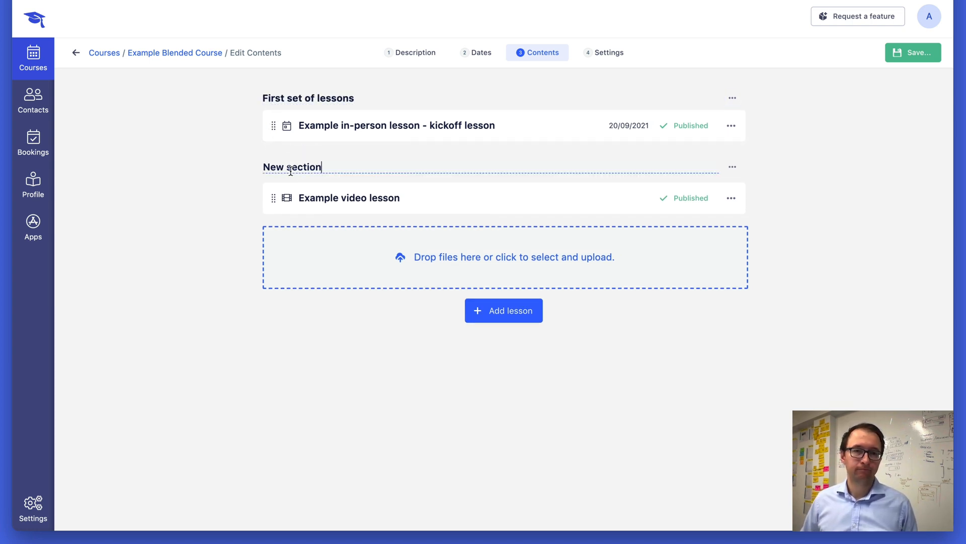
key("ctrl+a")
type("Ex")
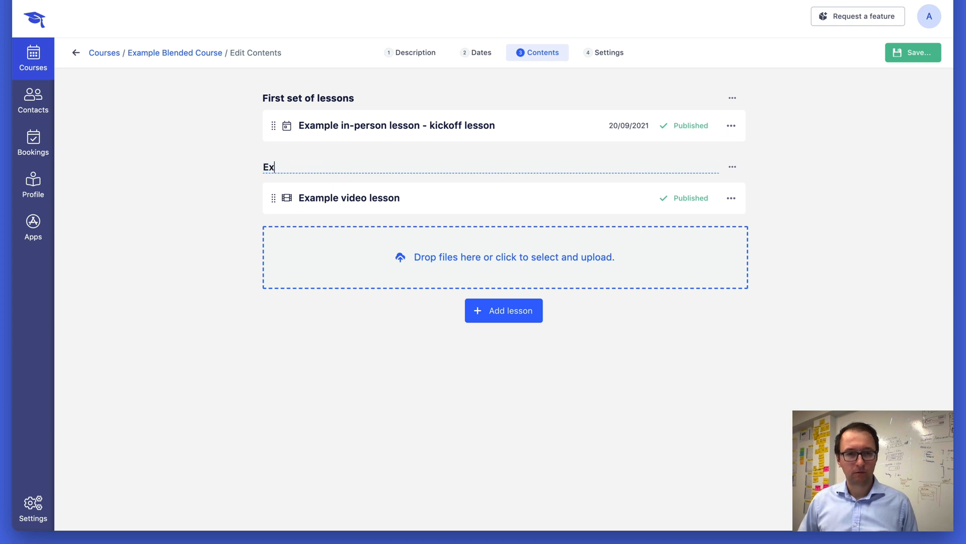
type("am prep")
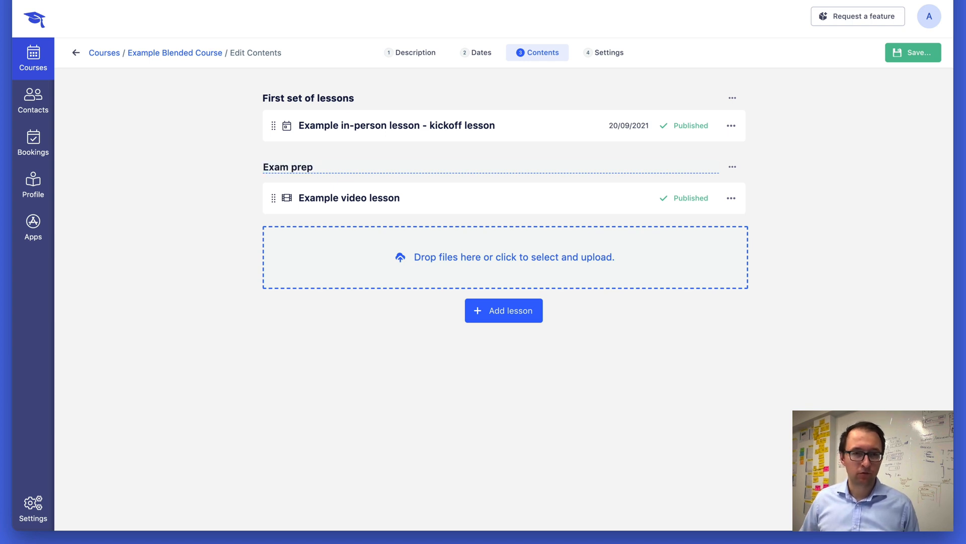
left_click(212, 104)
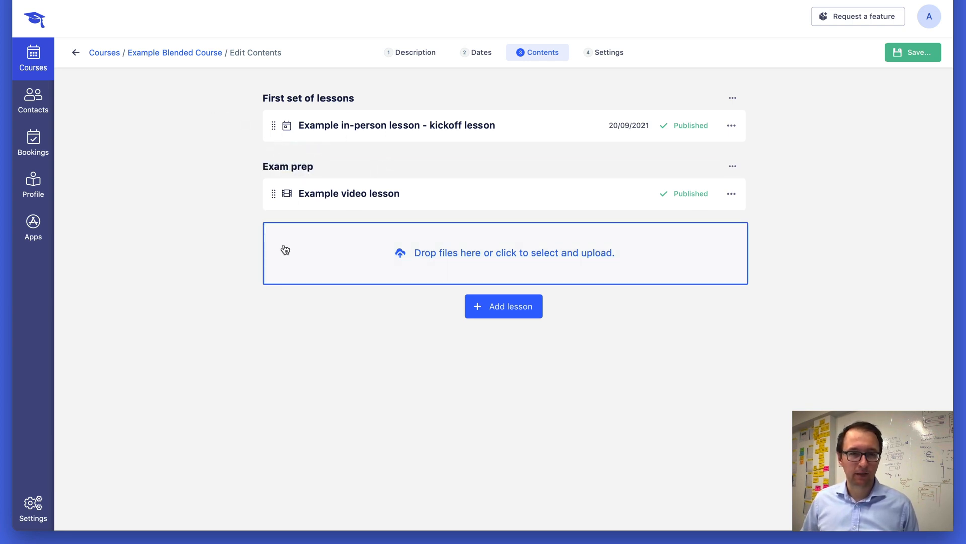
Save and publish the course.
left_click_drag(274, 194, 294, 195)
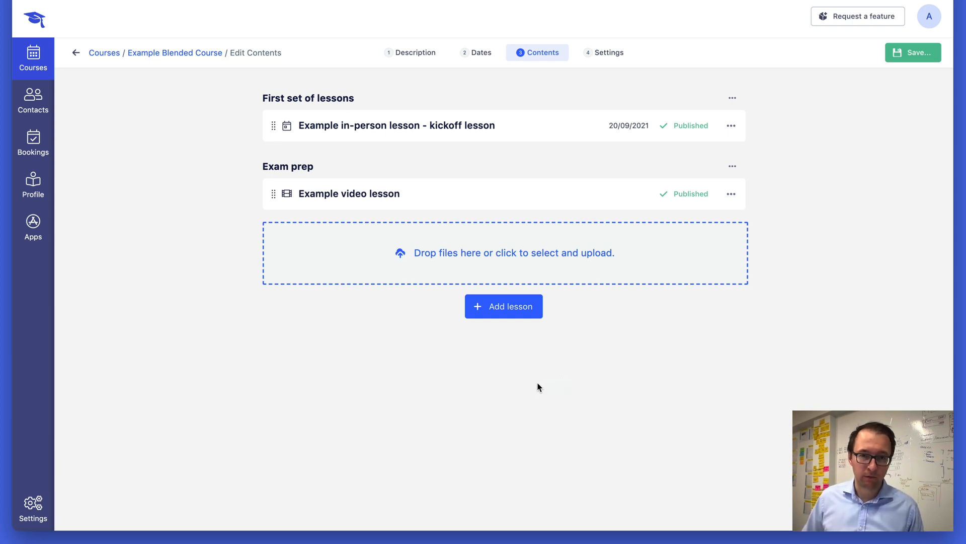
left_click(917, 56)
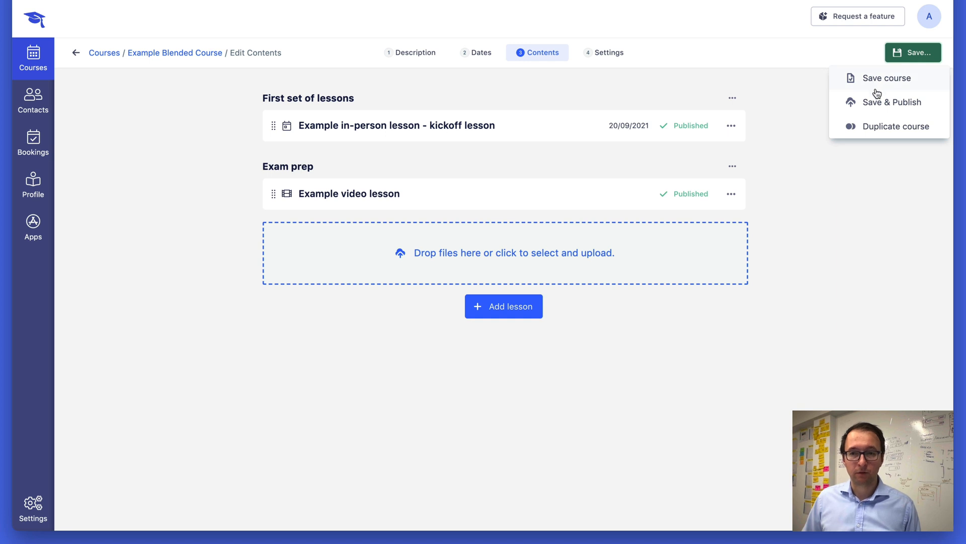
left_click(902, 112)
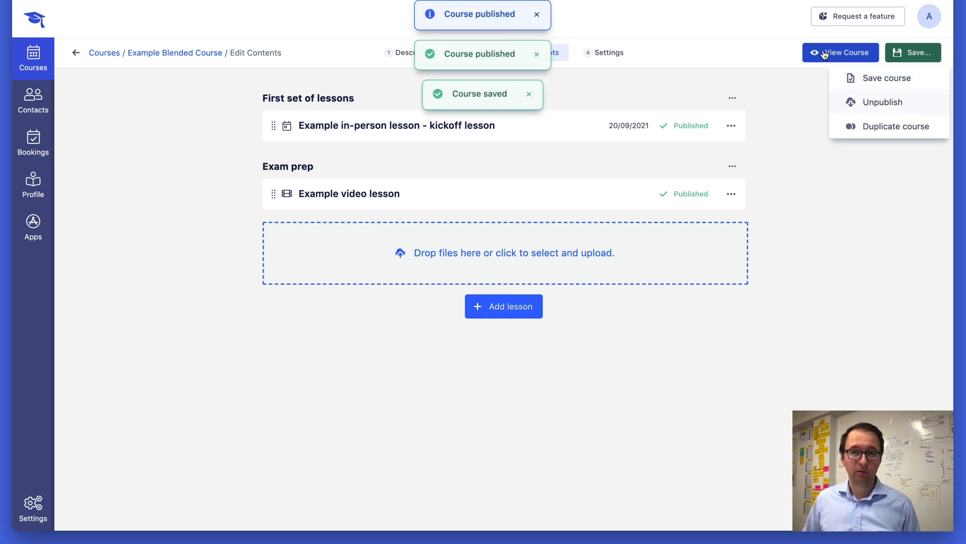
View the published course's public page, close it, and open the course's Settings step.
left_click(837, 52)
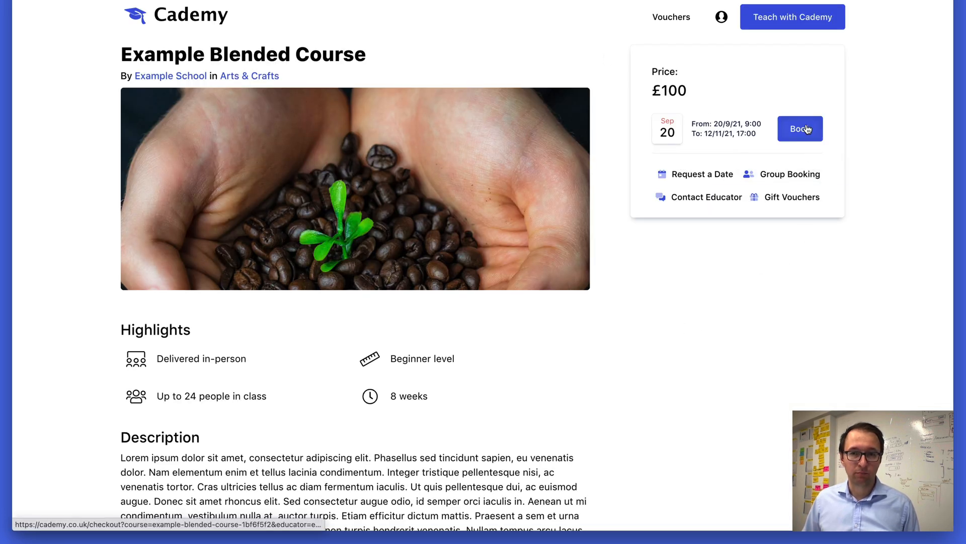
key("super+w")
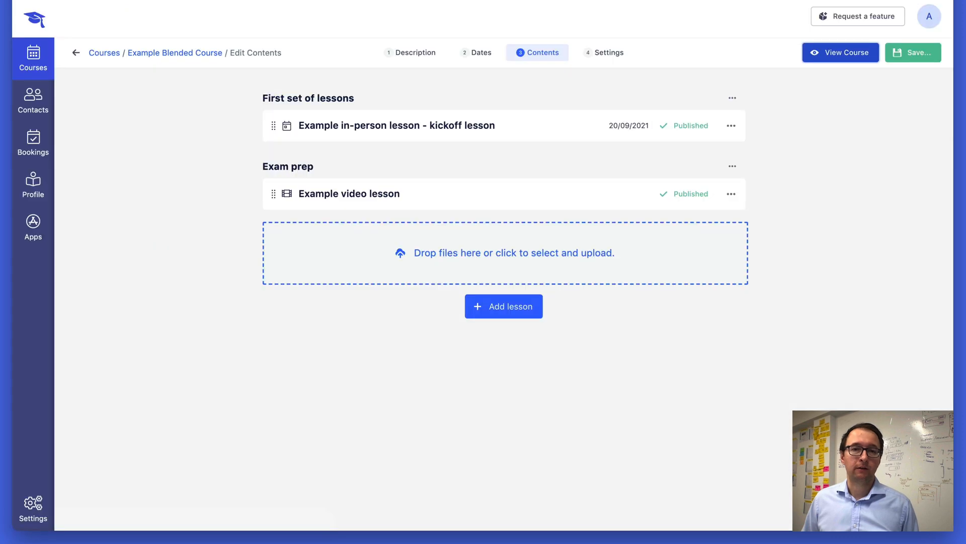
left_click(618, 55)
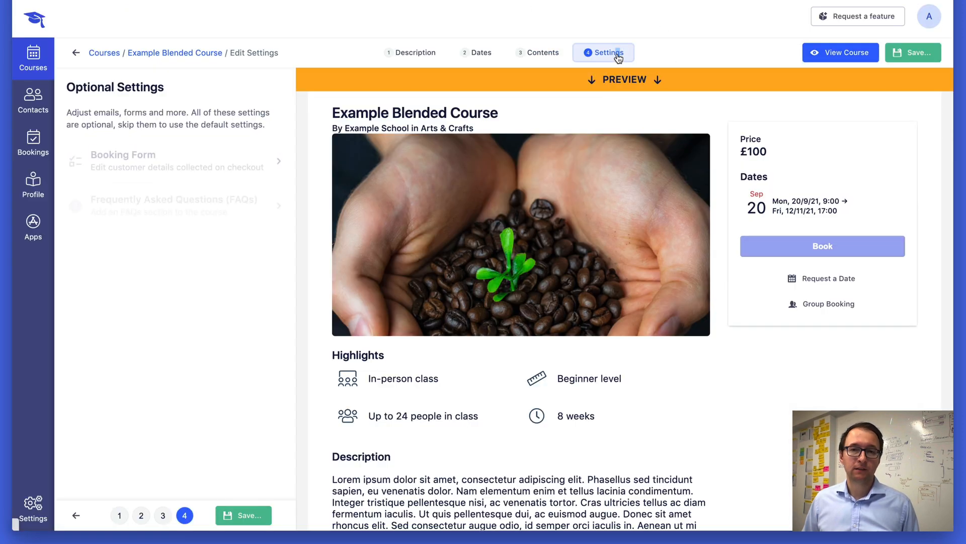